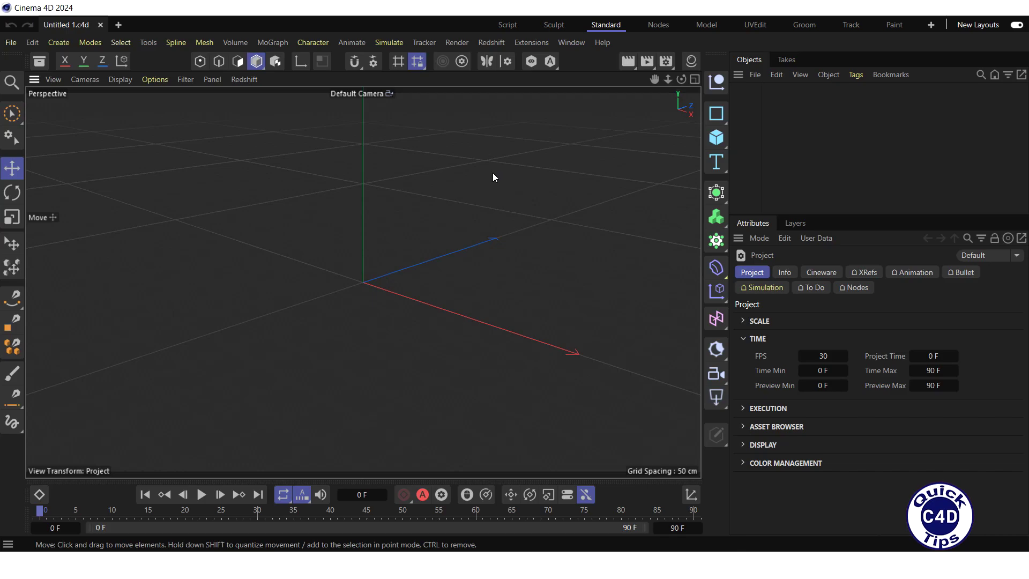
- Add a Motion Tracker object and load video.mp4 as its footage
left_click(424, 43)
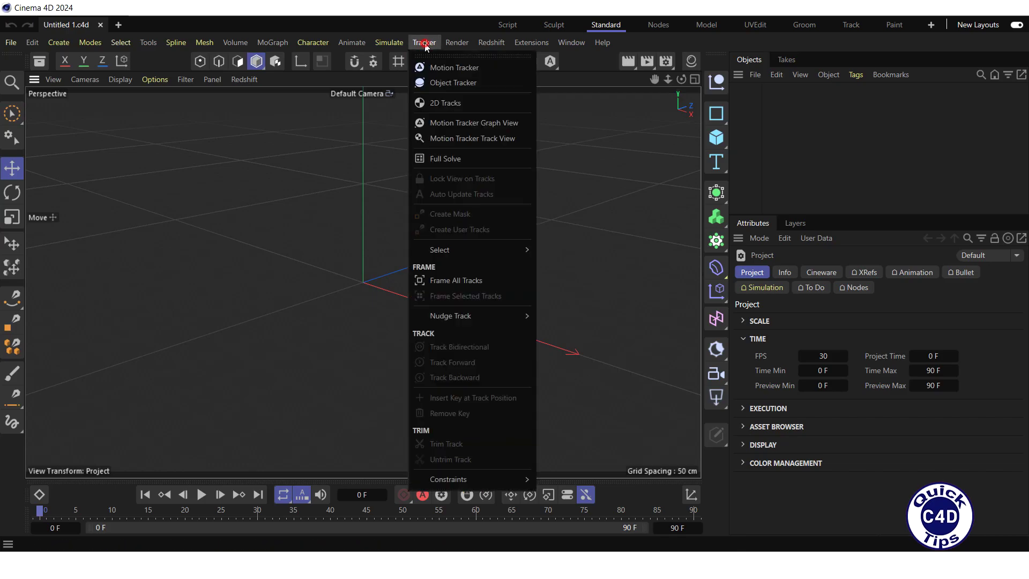
left_click(441, 66)
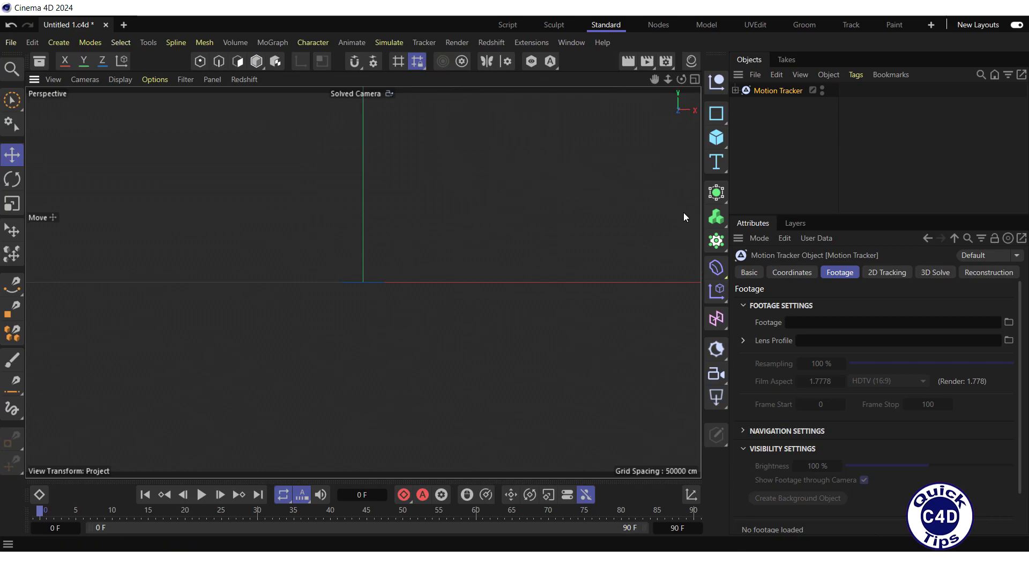
left_click(1008, 322)
left_click(218, 202)
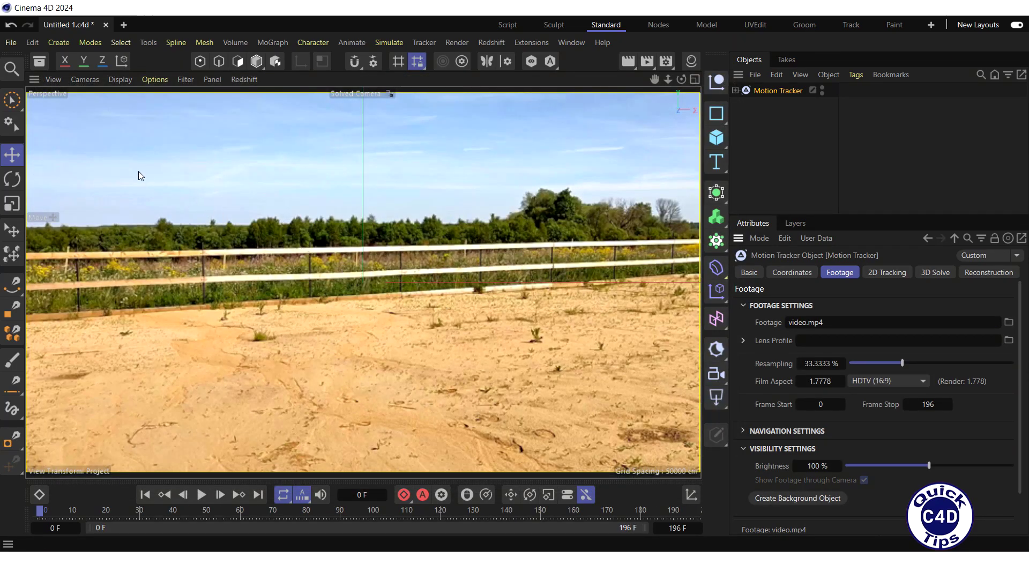
- Bring up the Project Settings to confirm 30 FPS over 196 frames
left_click(33, 43)
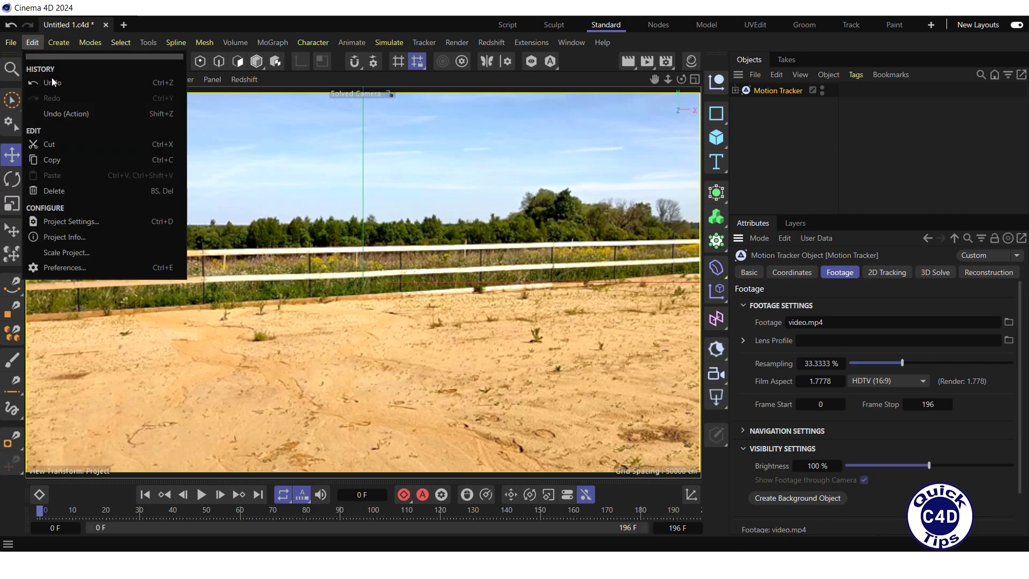
left_click(76, 222)
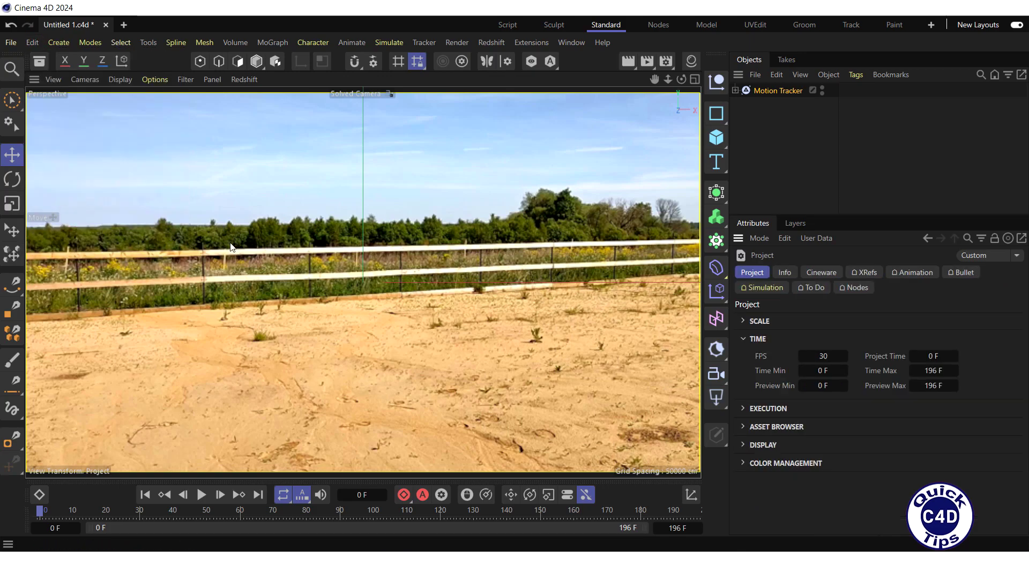
left_click(752, 274)
- Raise the Motion Tracker's footage resampling to 100 %, preview the clip, then return to frame 0
left_click(780, 92)
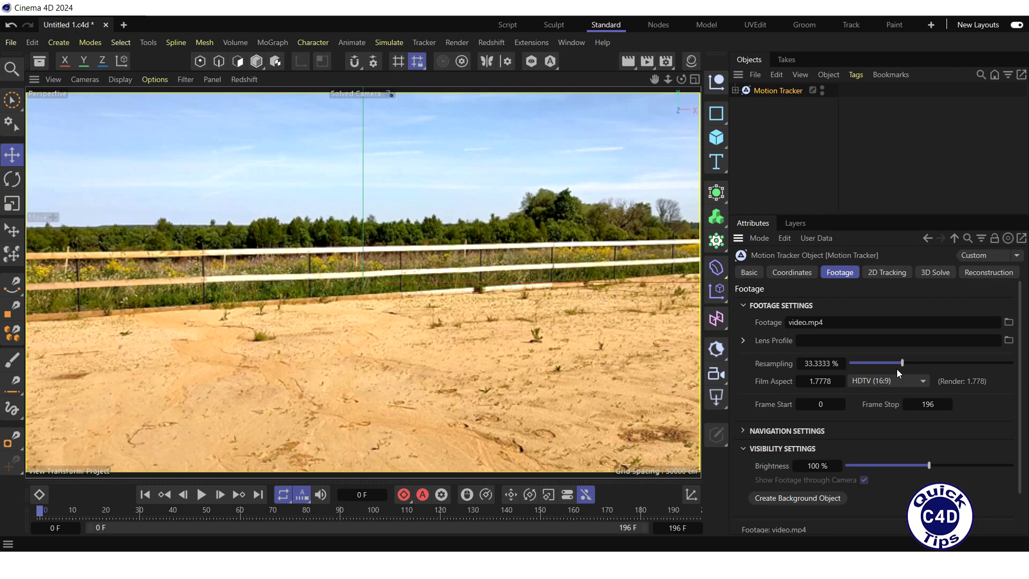
left_click_drag(902, 363, 1021, 375)
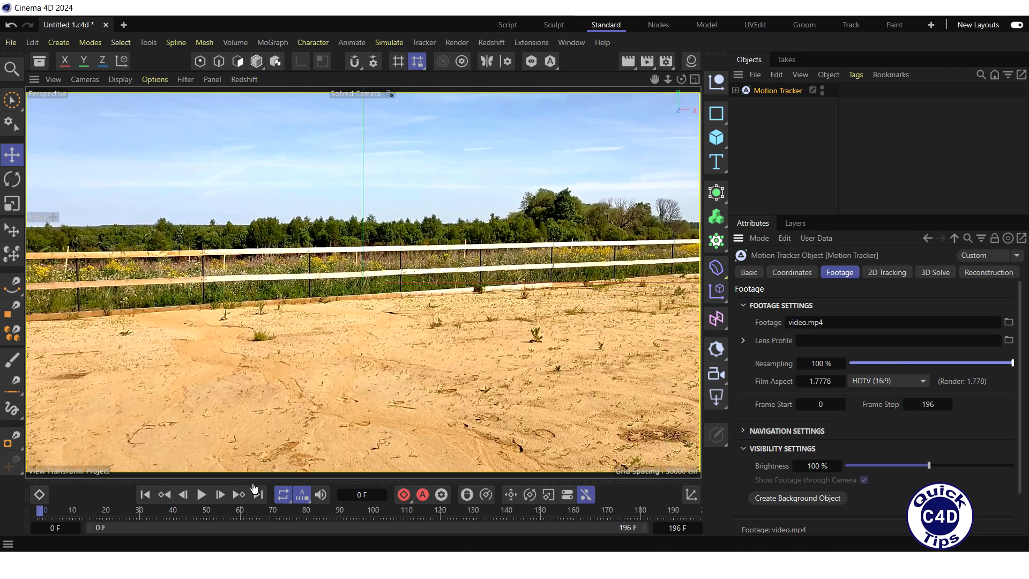
left_click(201, 494)
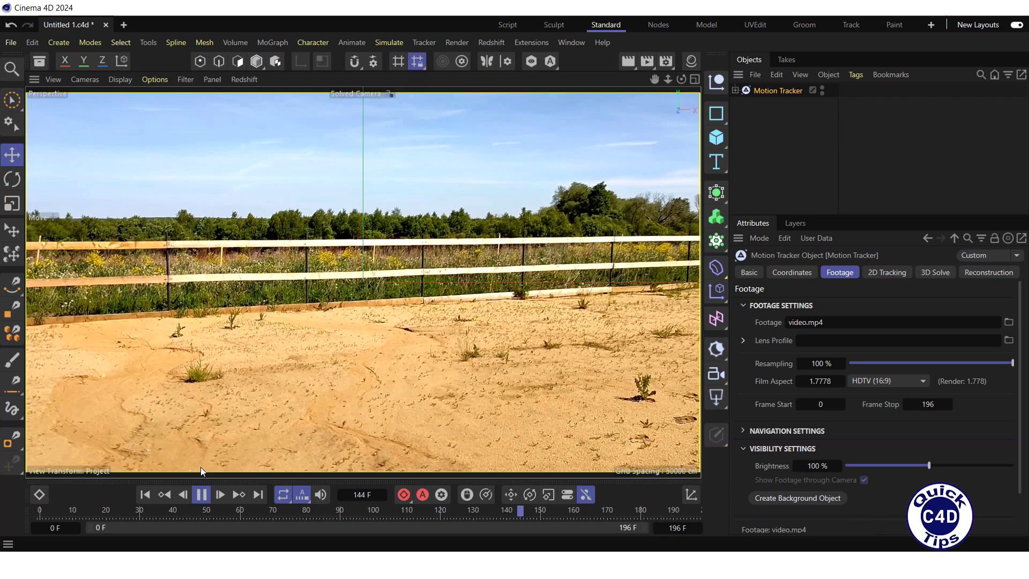
left_click(203, 494)
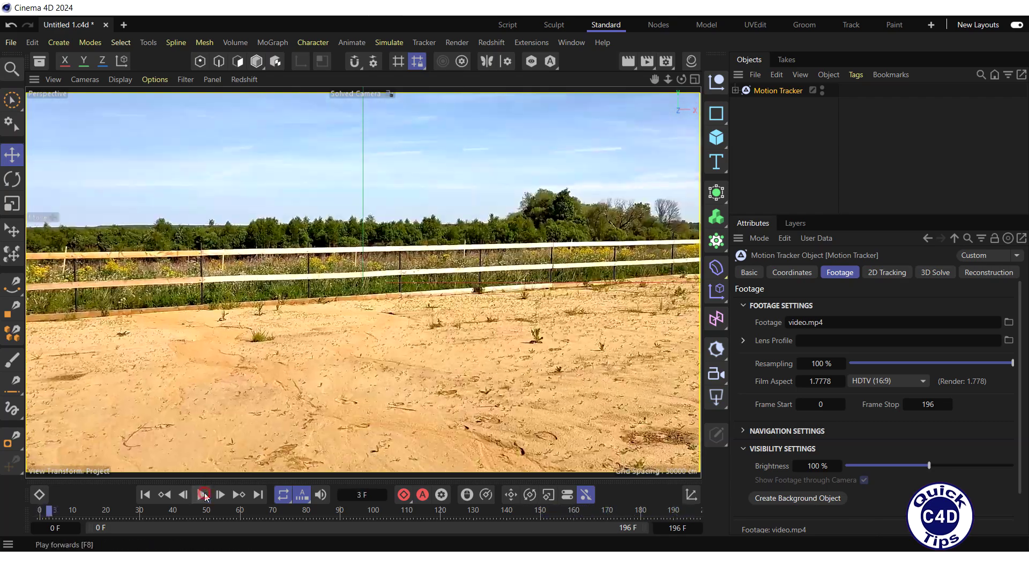
left_click(144, 495)
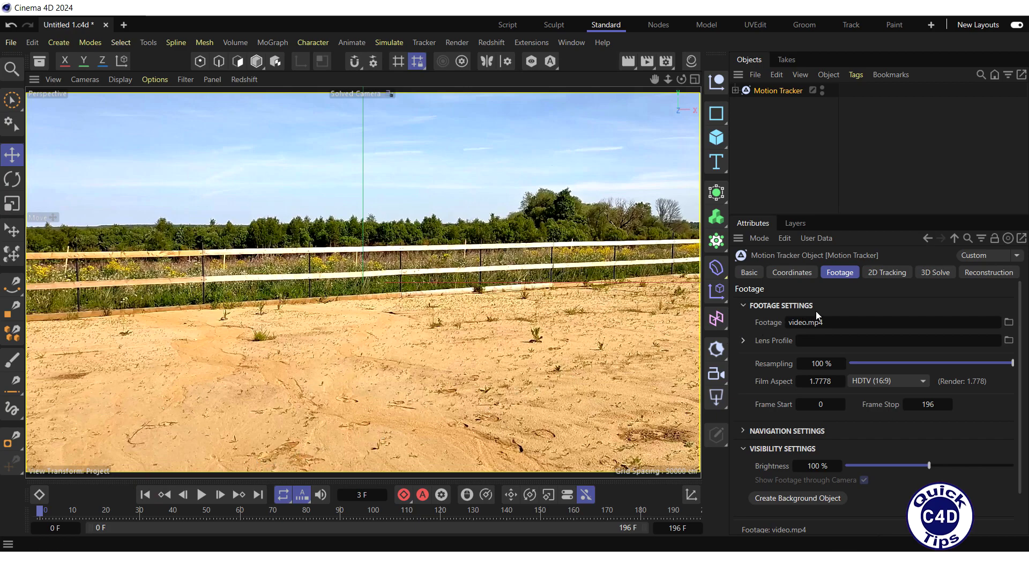
- In 2D Tracking, use pattern size 17, search size 33, and 1500 automatic tracks
left_click(890, 273)
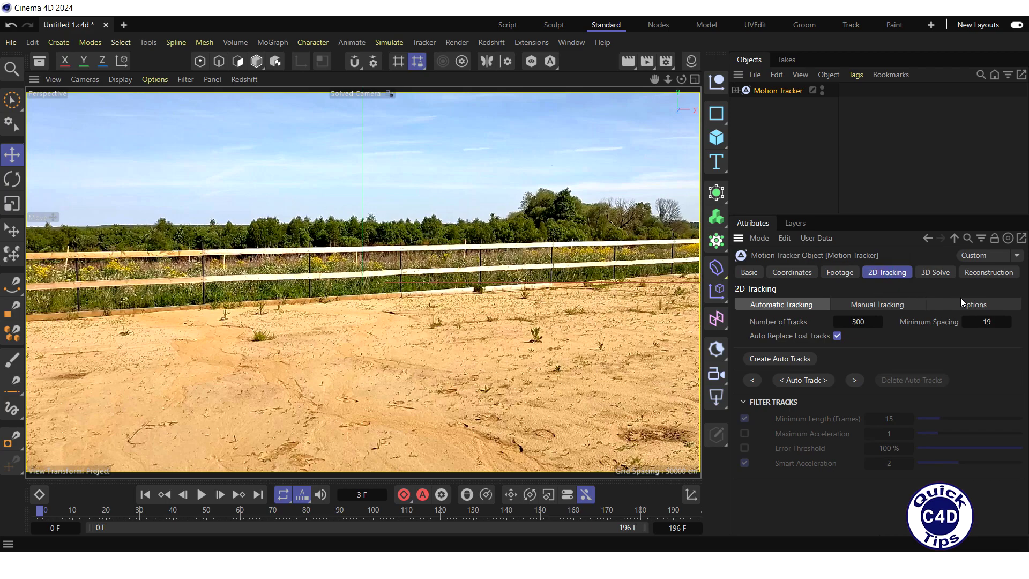
left_click(976, 305)
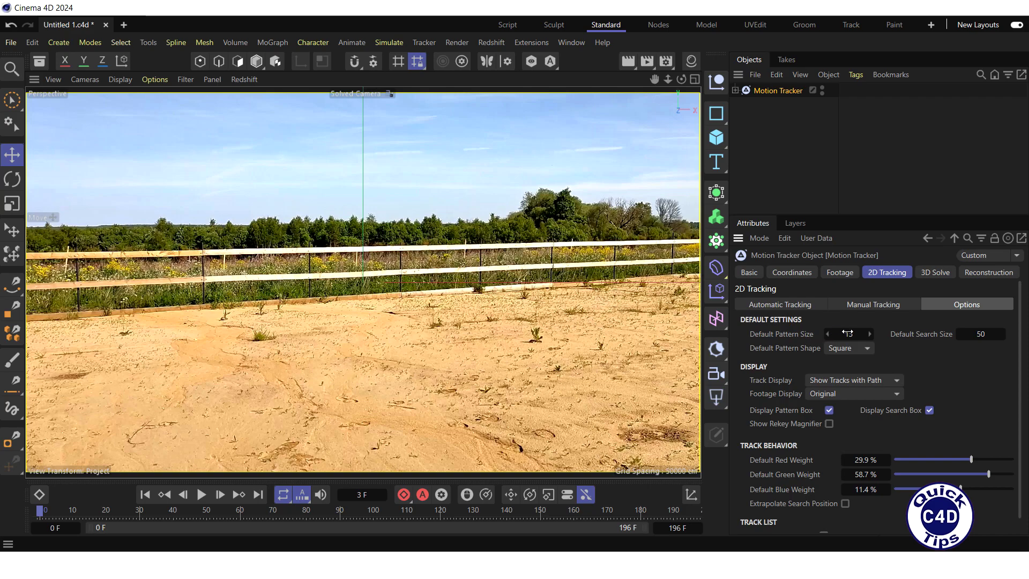
type("1")
left_click(977, 334)
type("33")
left_click(780, 306)
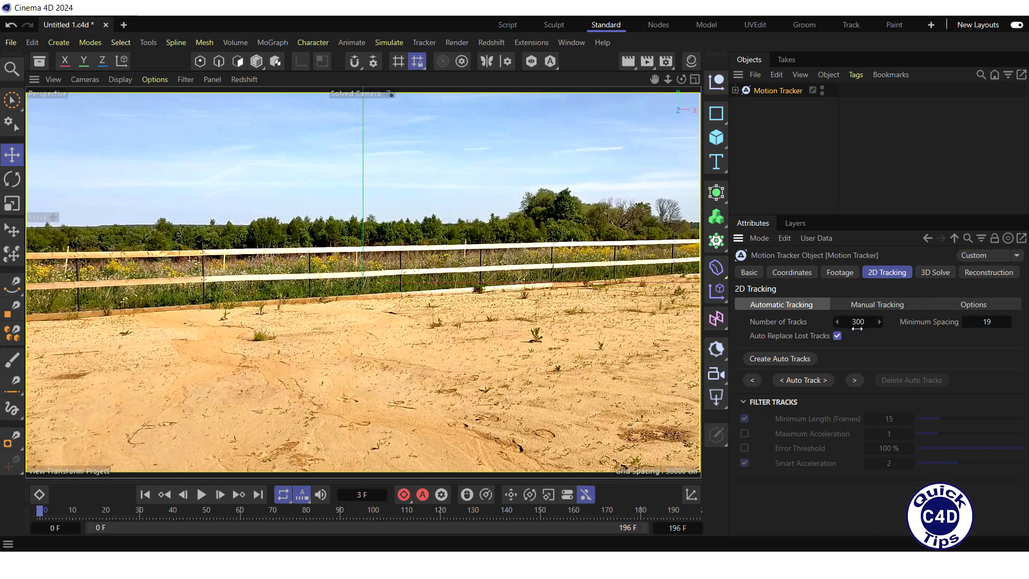
left_click(857, 324)
type("1500")
- Run Auto Track on the footage, play the tracks through, then return to frame 0
left_click(799, 381)
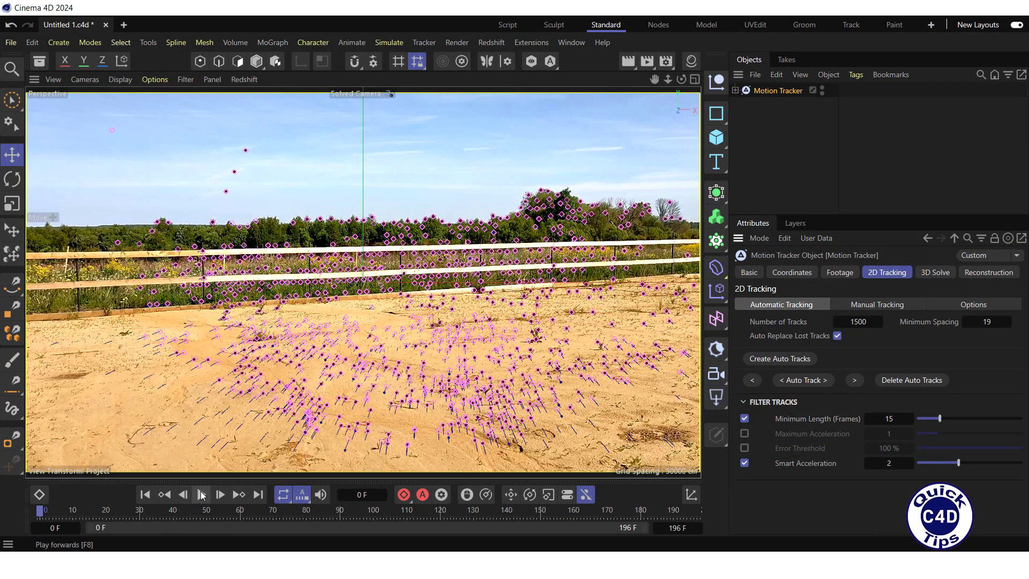
left_click(201, 495)
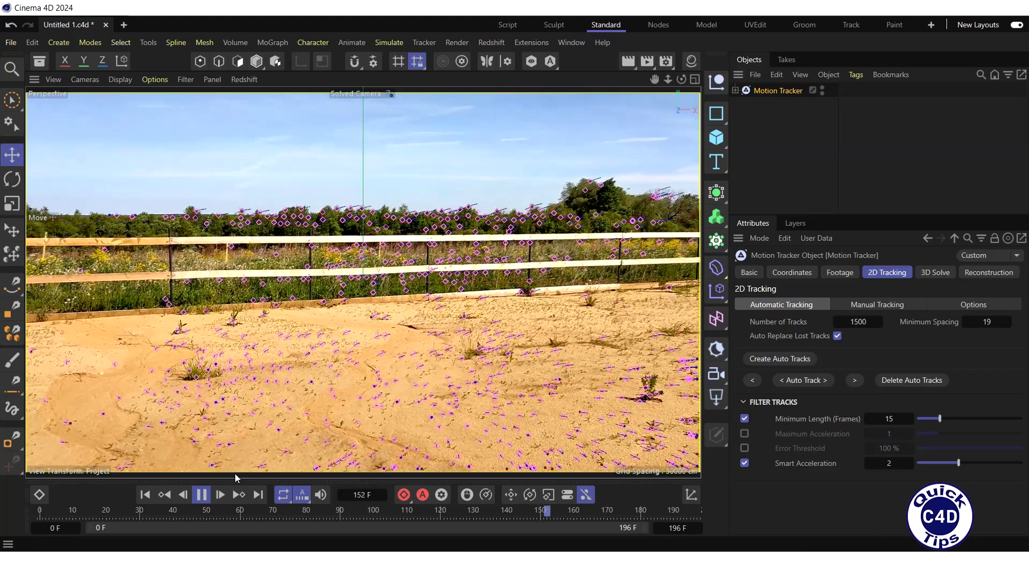
left_click(201, 494)
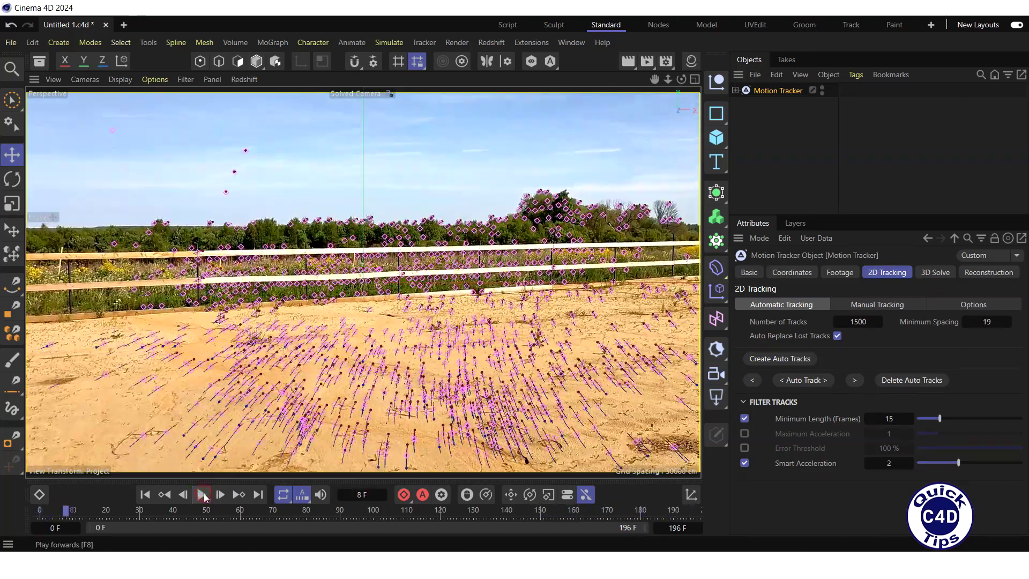
left_click(142, 497)
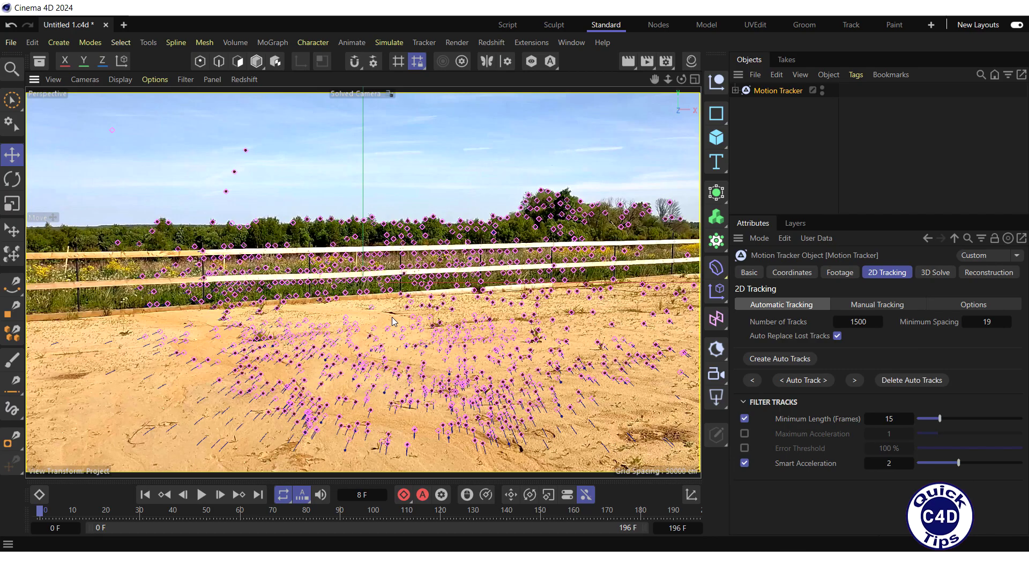
- Zoom toward the sand below the fence and create a user track on the dark spot
scroll(396, 317, "up", 5)
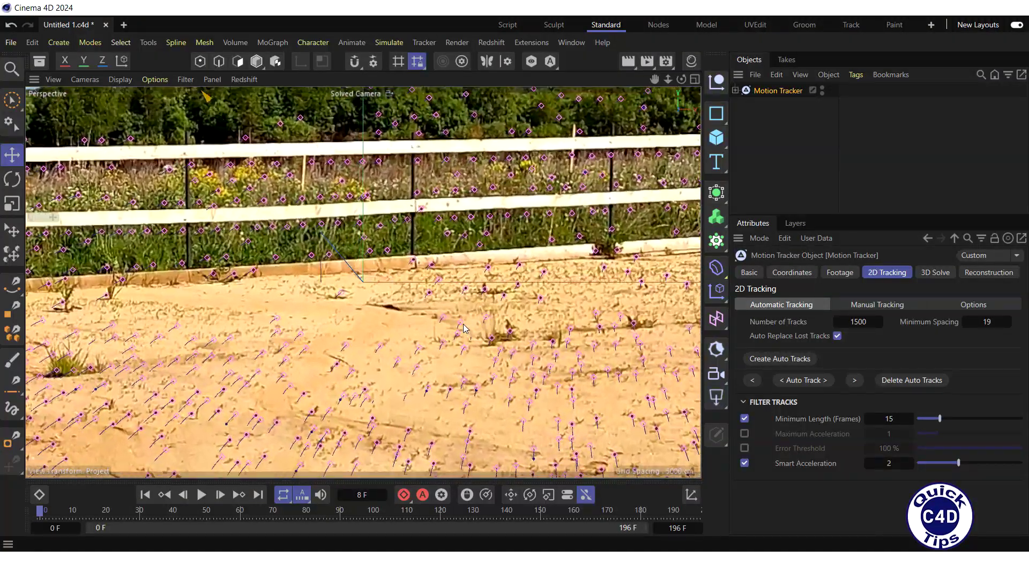
scroll(463, 328, "up", 6)
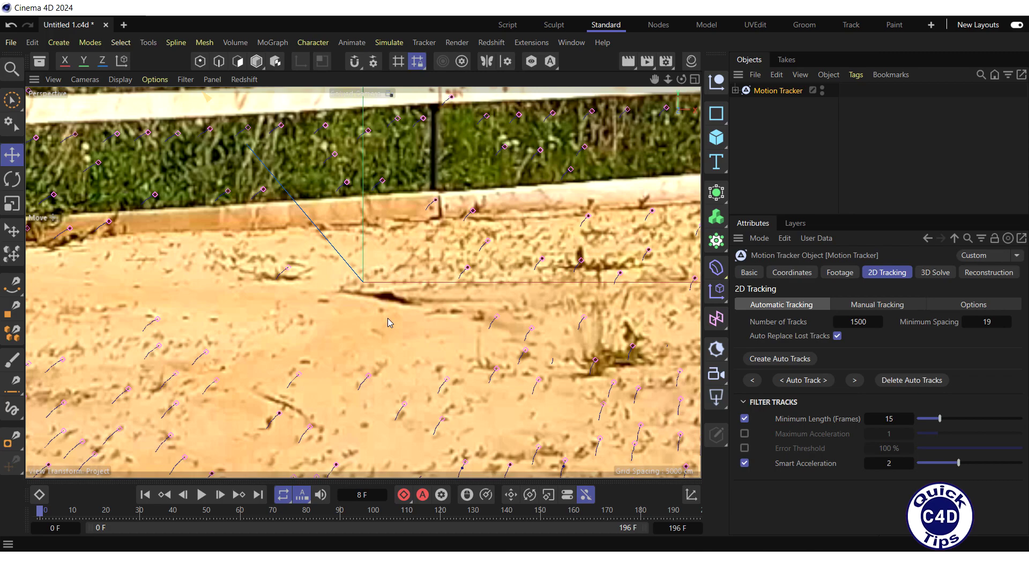
mouse_move(391, 312)
middle_mouse_down("alt")
mouse_move(399, 322)
mouse_move(364, 253)
mouse_move(403, 316)
middle_mouse_up("alt")
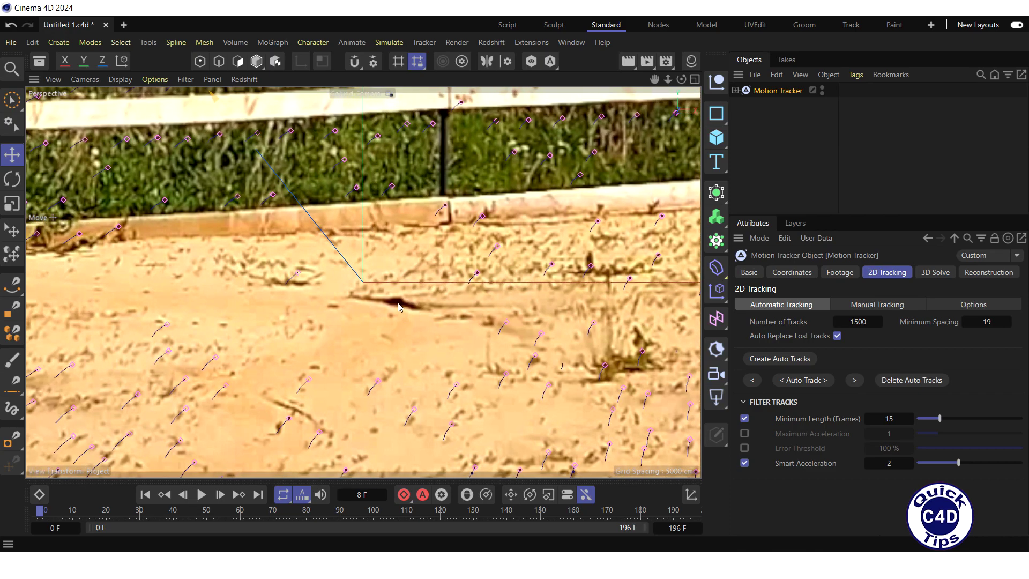
right_click(398, 306)
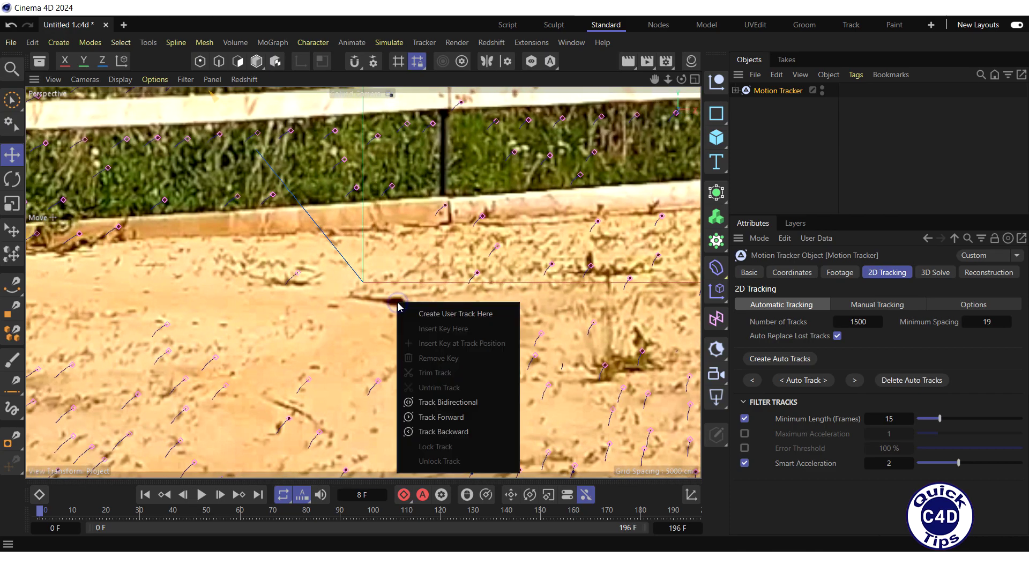
left_click(447, 315)
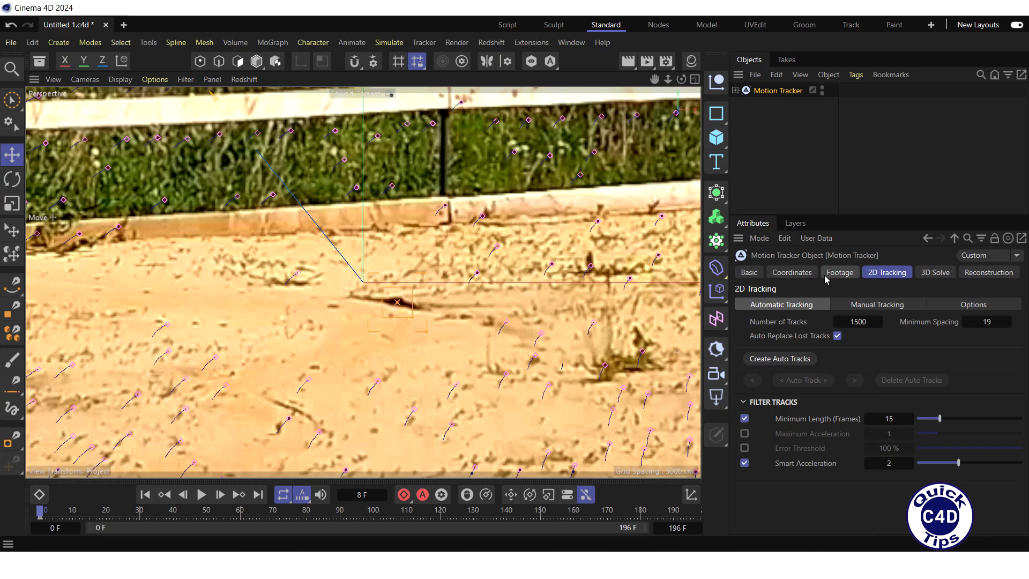
- Lower the Footage Brightness to 10 %
left_click(836, 273)
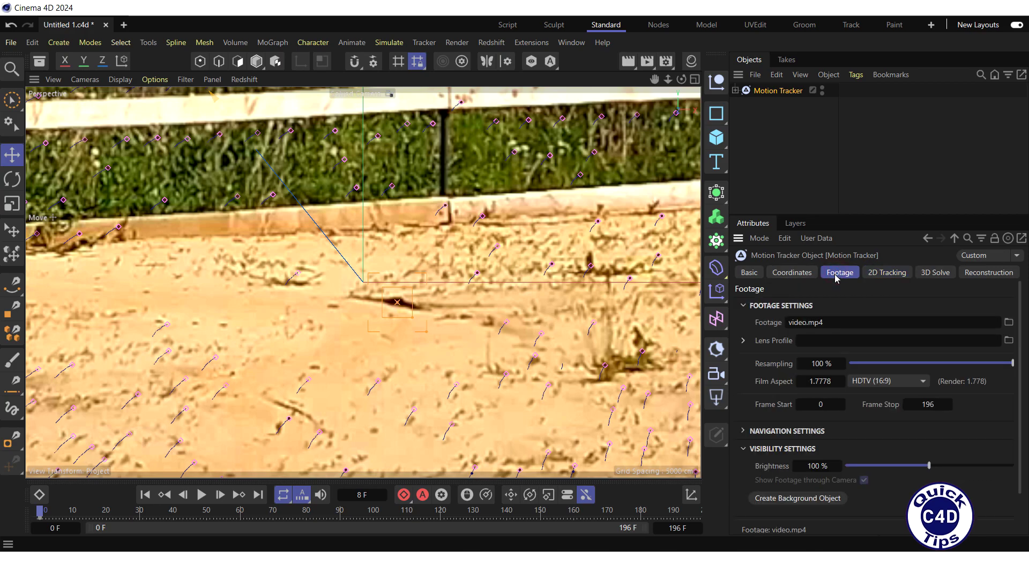
left_click(816, 466)
type("10")
key("Return")
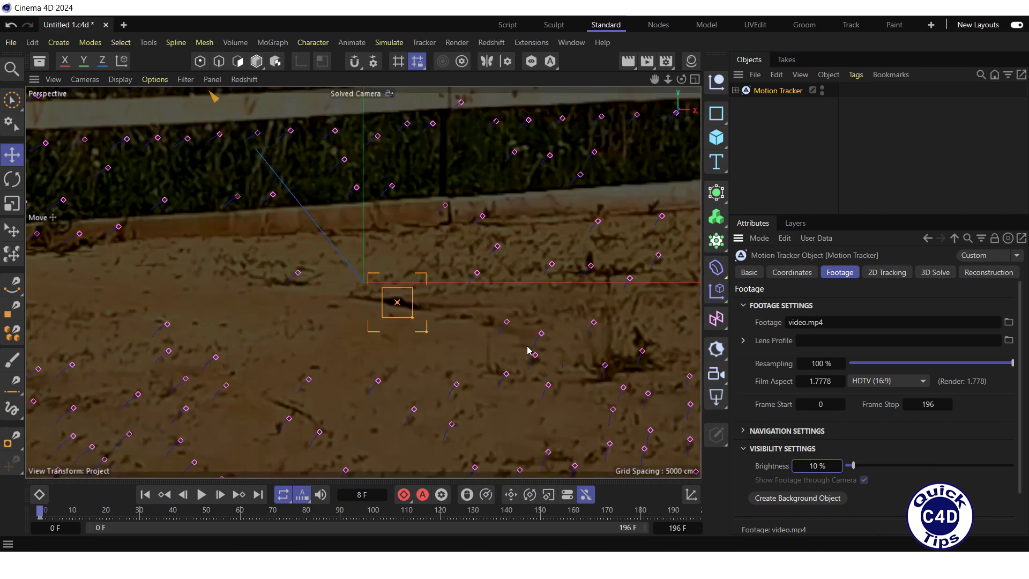
- Enlarge the User 00 track's pattern box and search region in the viewport
left_click(880, 272)
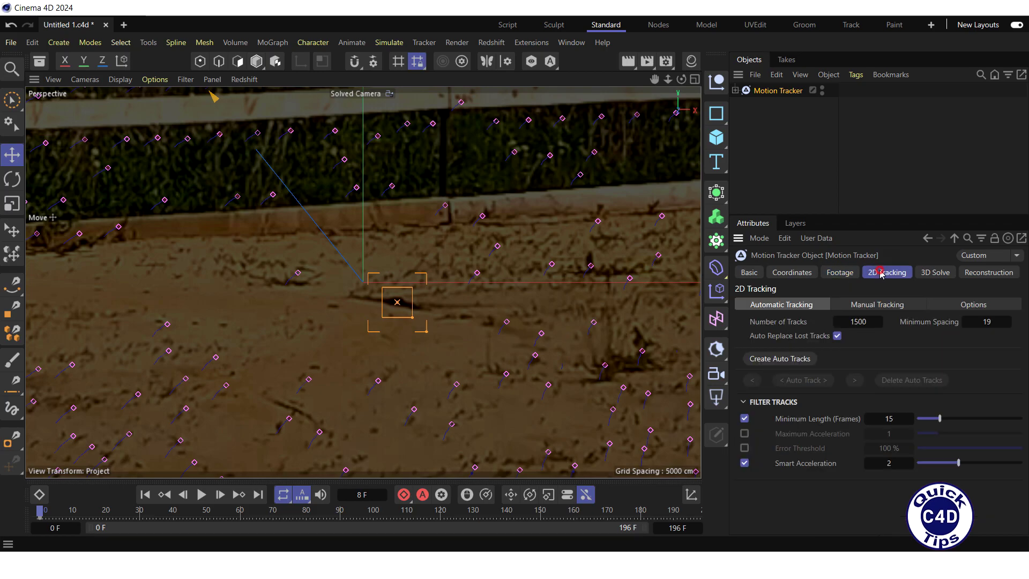
left_click(871, 306)
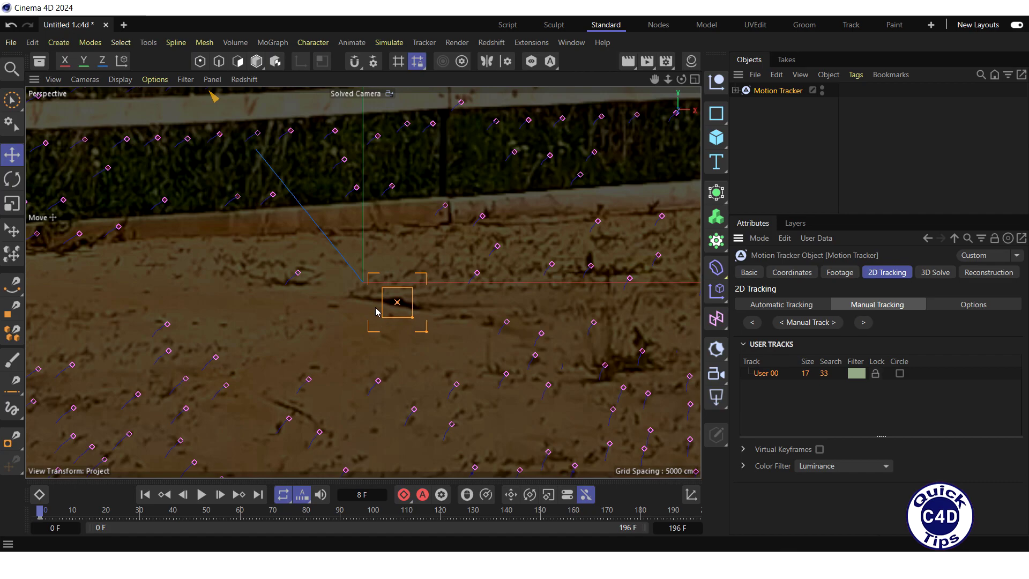
left_click(413, 319)
left_click_drag(412, 317, 418, 320)
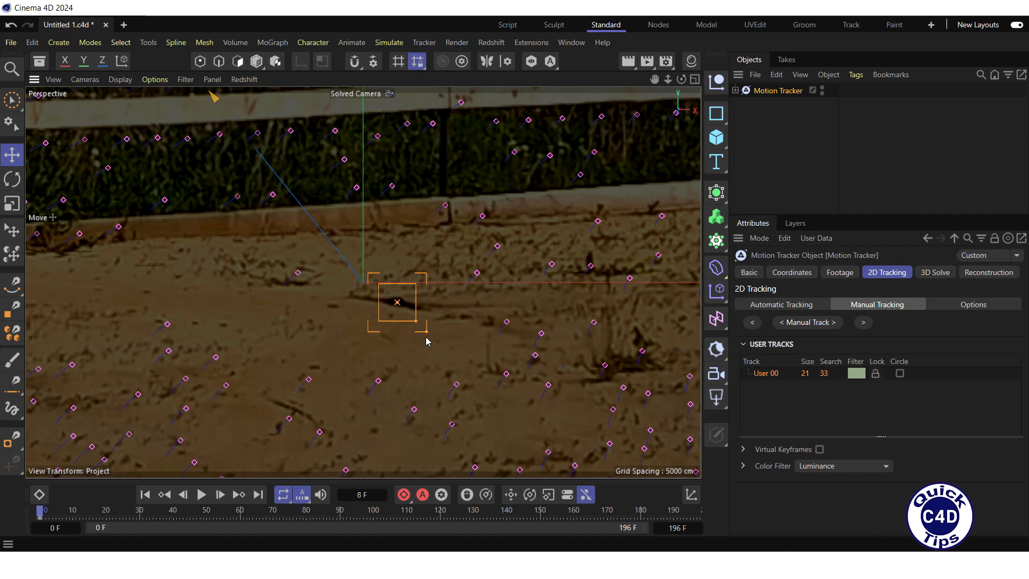
mouse_move(426, 331)
left_mouse_down()
mouse_move(444, 349)
mouse_move(430, 335)
left_mouse_up()
- Enter Size 17 and Search 33 for User 00 in the Manual Tracking list
double_click(804, 374)
type("17")
key("Return")
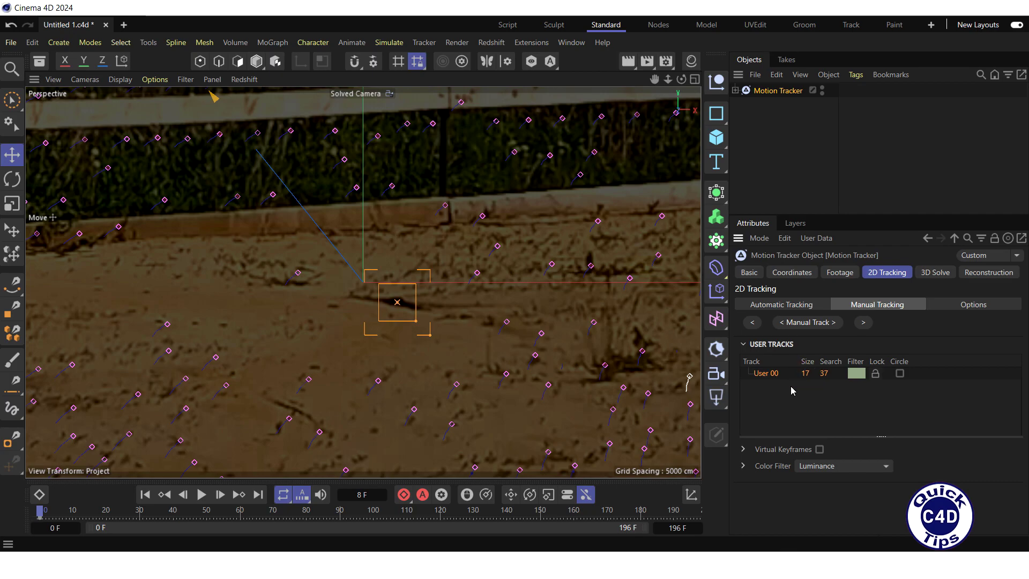
double_click(826, 373)
type("33")
key("Return")
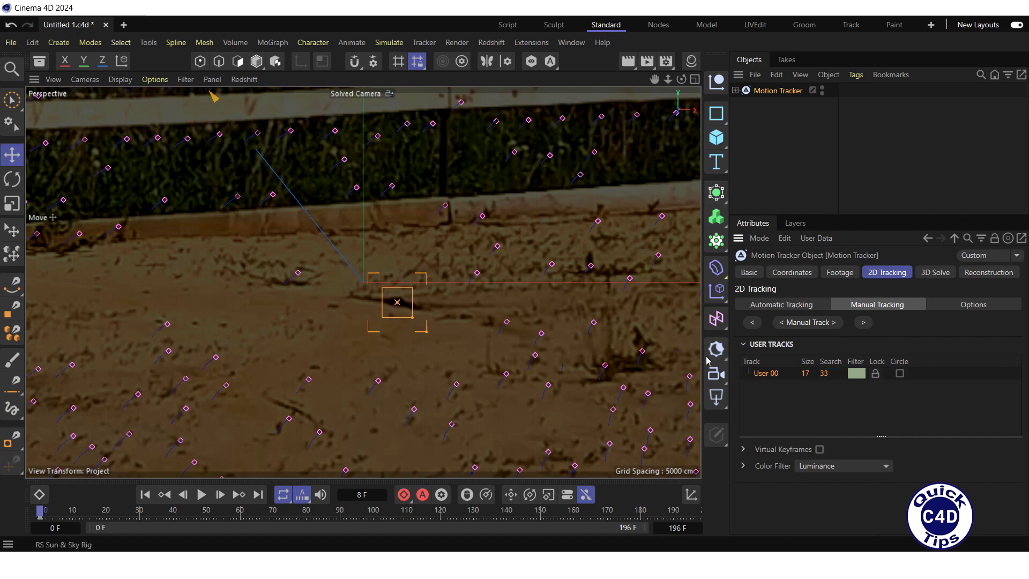
scroll(655, 355, "down", 5)
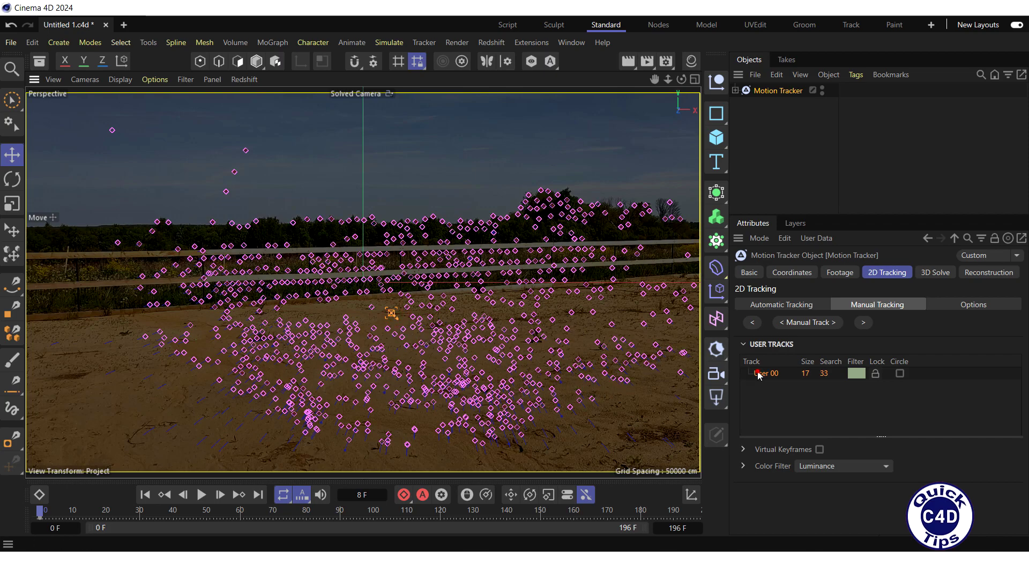
- Manually track User 00 through the footage, play it back, and return to frame 0
left_click(803, 326)
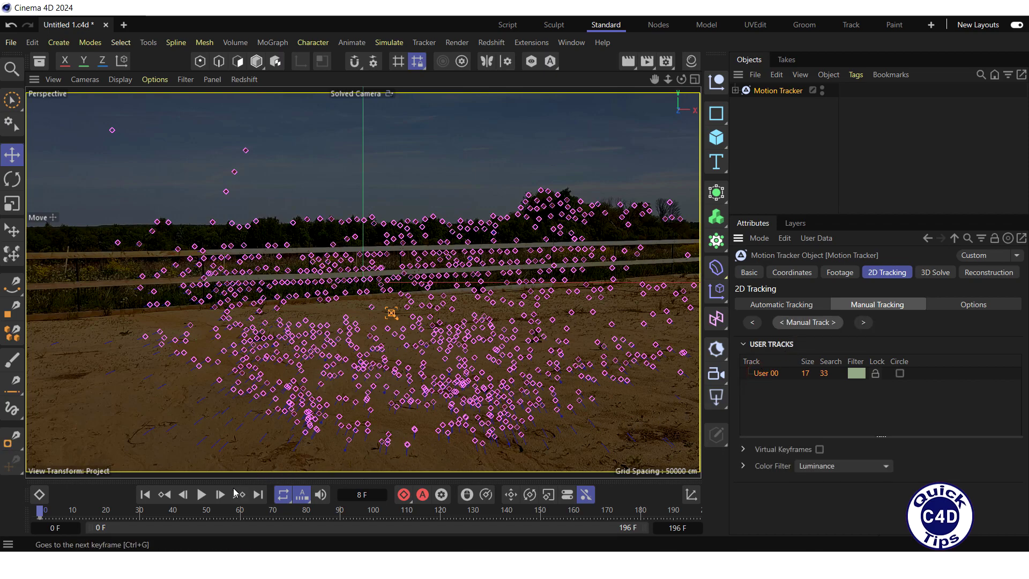
left_click(202, 495)
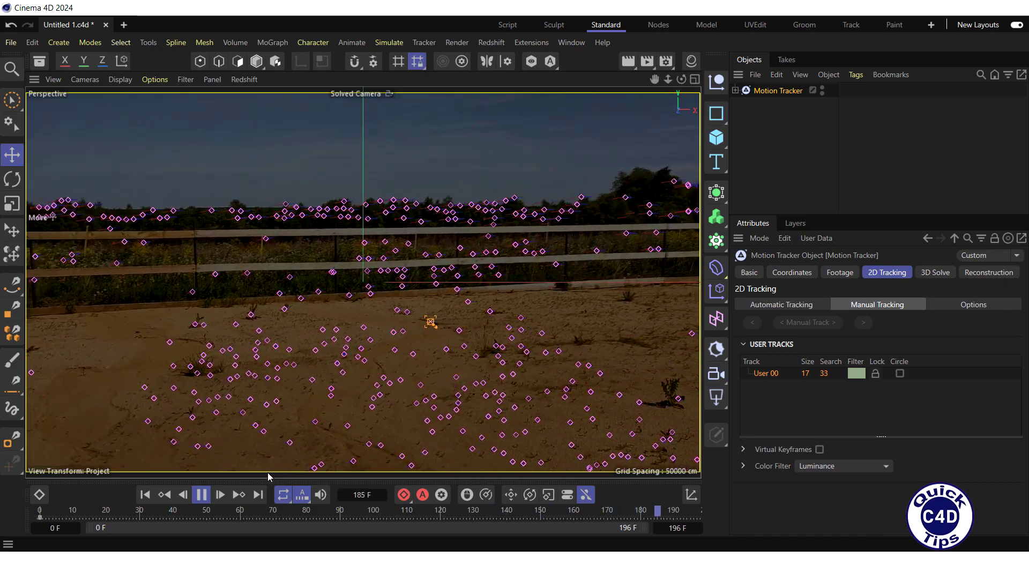
left_click(202, 494)
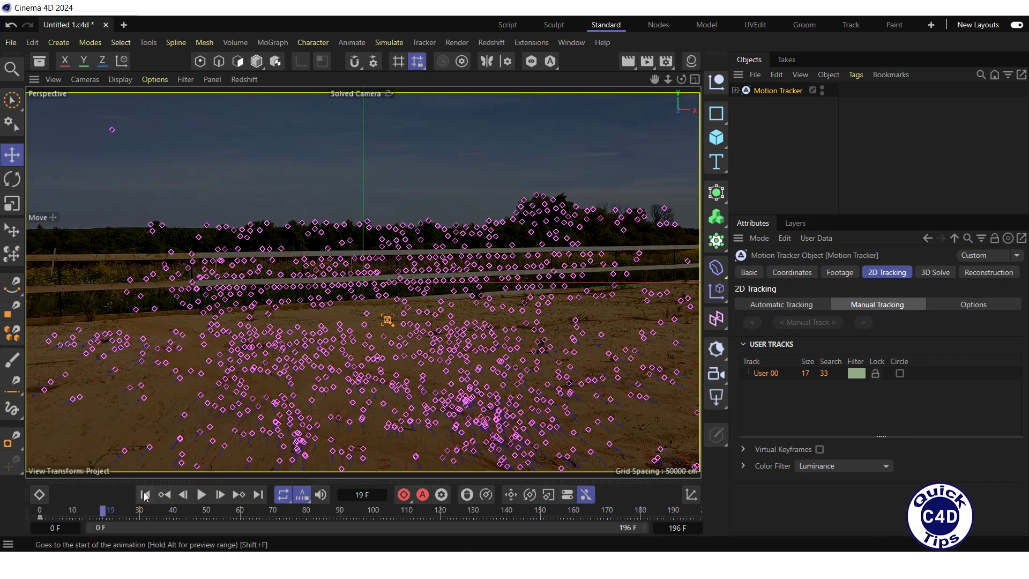
left_click(145, 494)
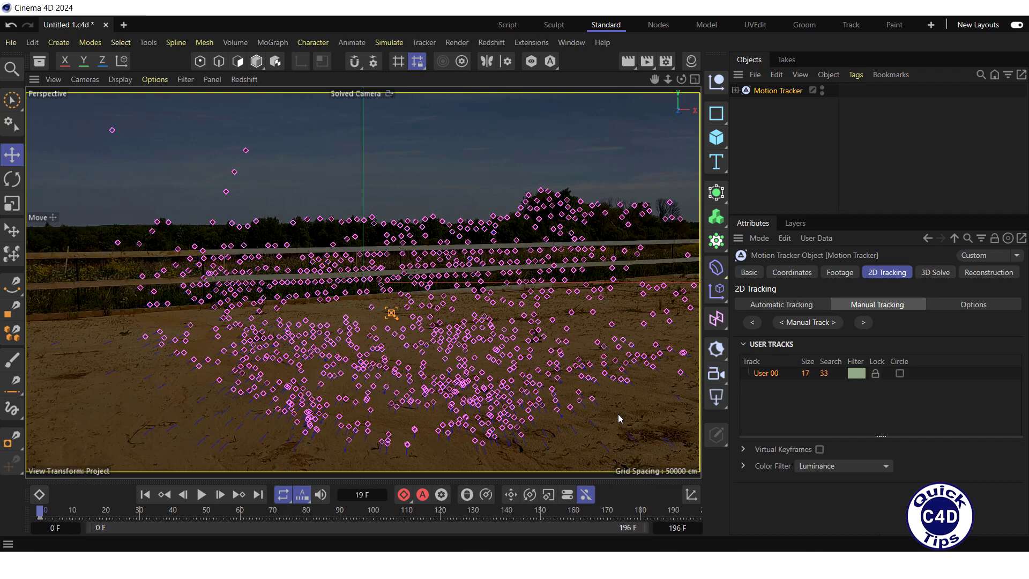
left_click(935, 273)
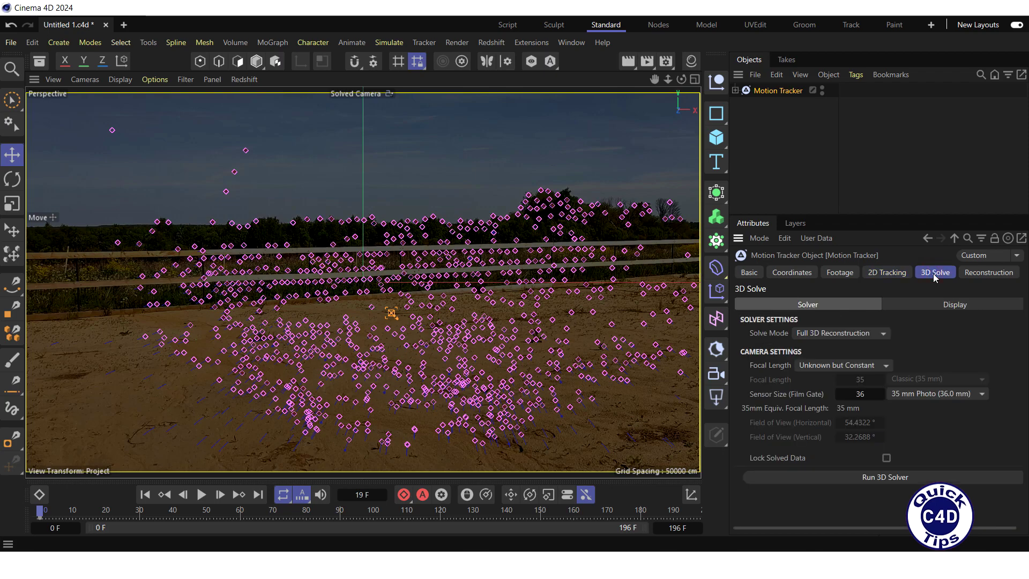
- Run the 3D Solver with Full 3D Reconstruction and a 36 mm sensor
left_click(861, 477)
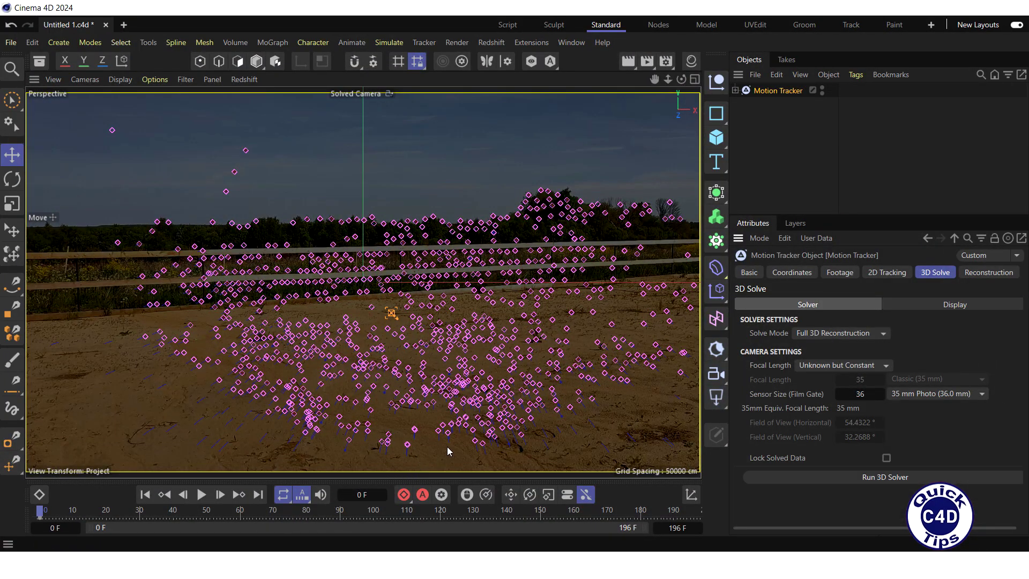
- Select the Solved Camera and play its motion, comparing Default Camera and Solved Camera views
left_click(736, 91)
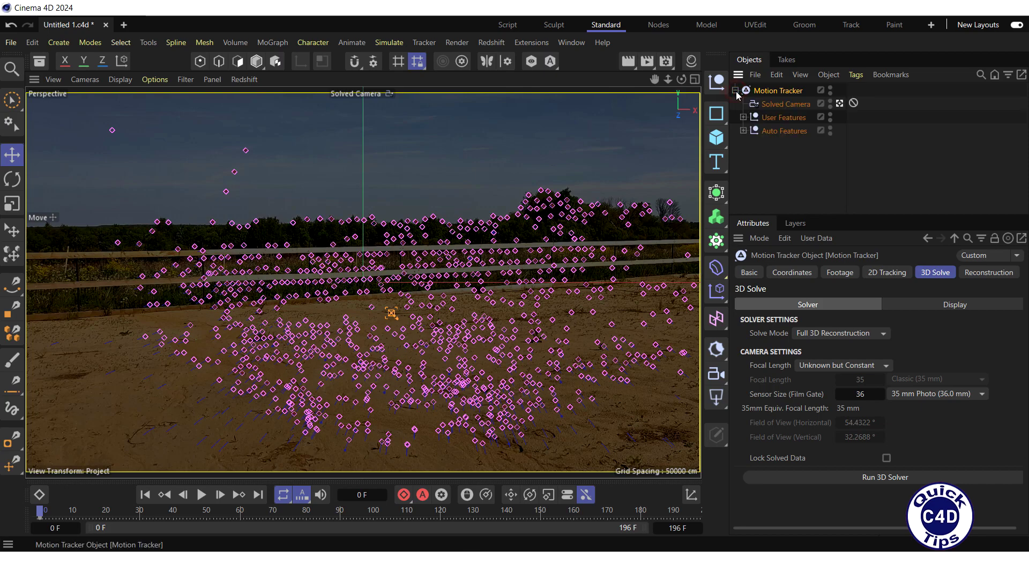
left_click(783, 105)
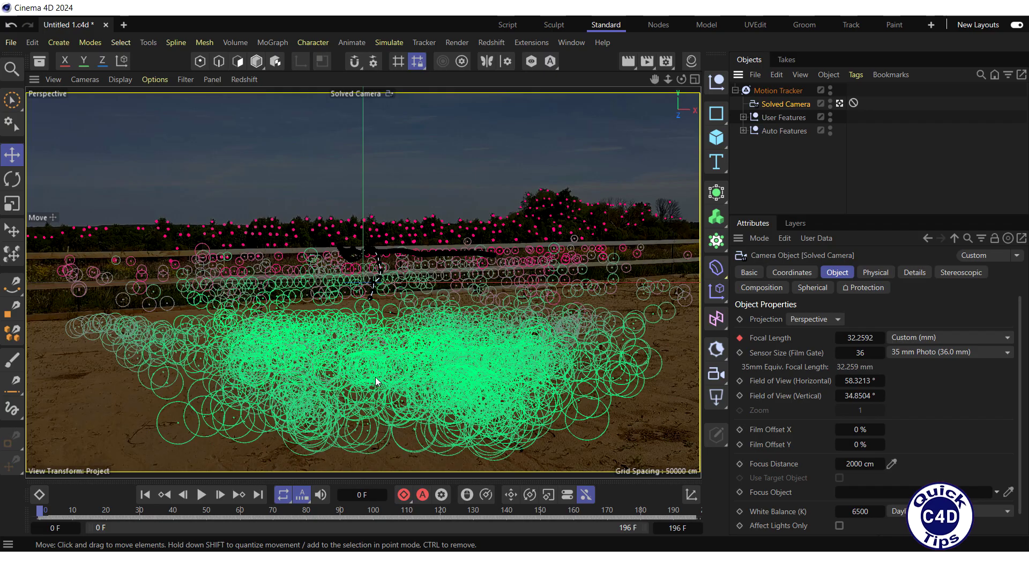
left_click(200, 494)
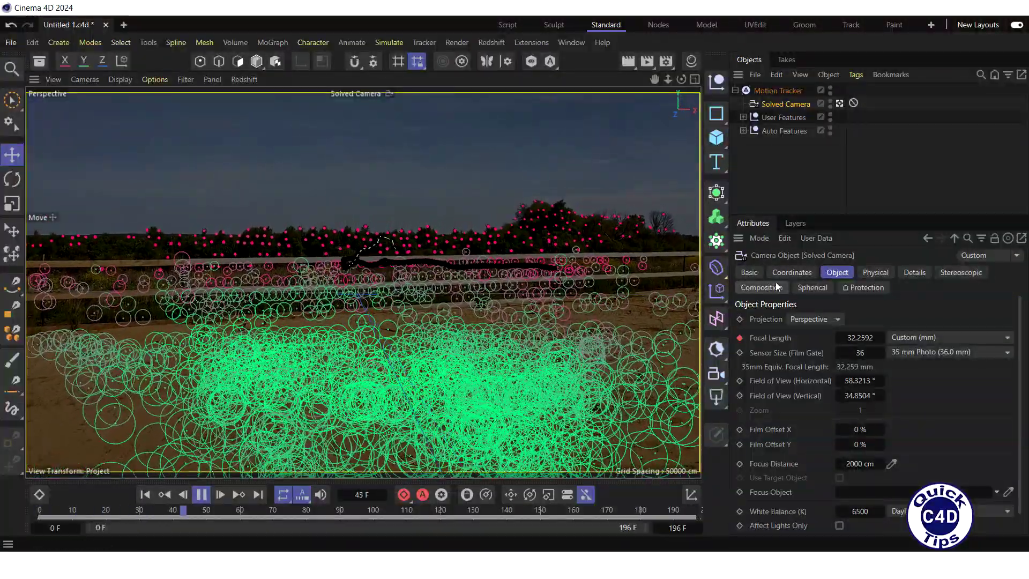
left_click(789, 273)
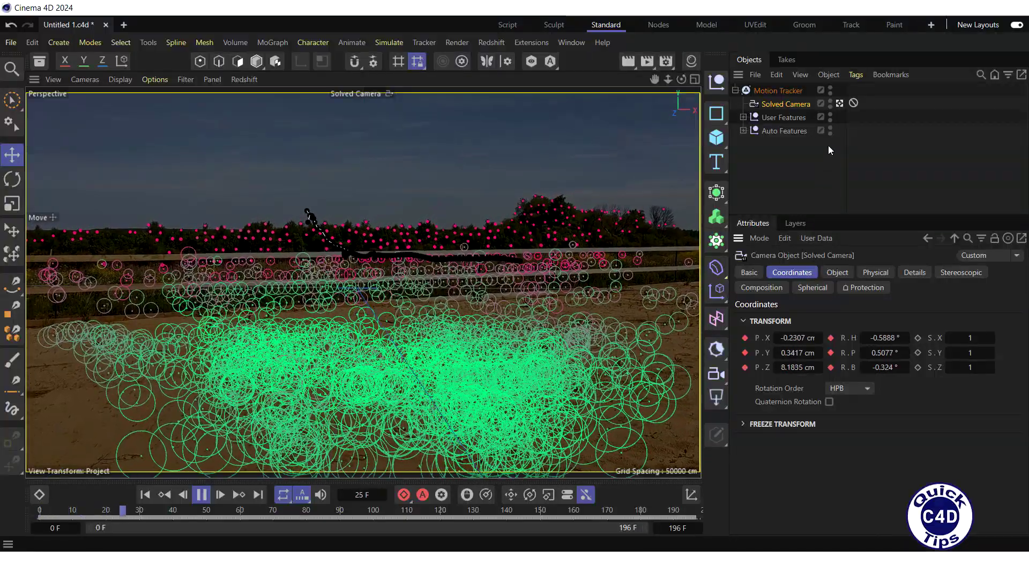
left_click(839, 103)
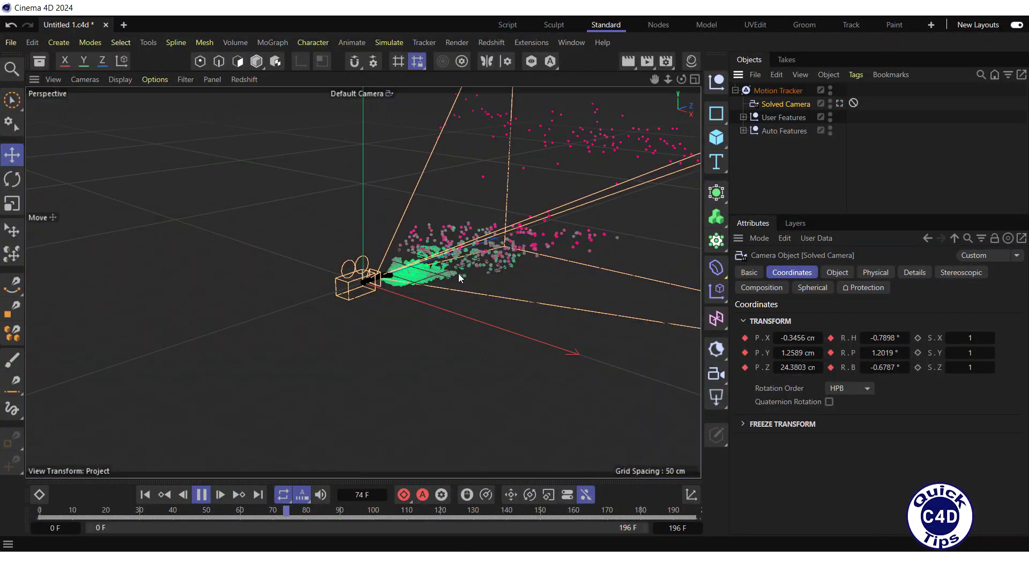
scroll(429, 265, "up", 3)
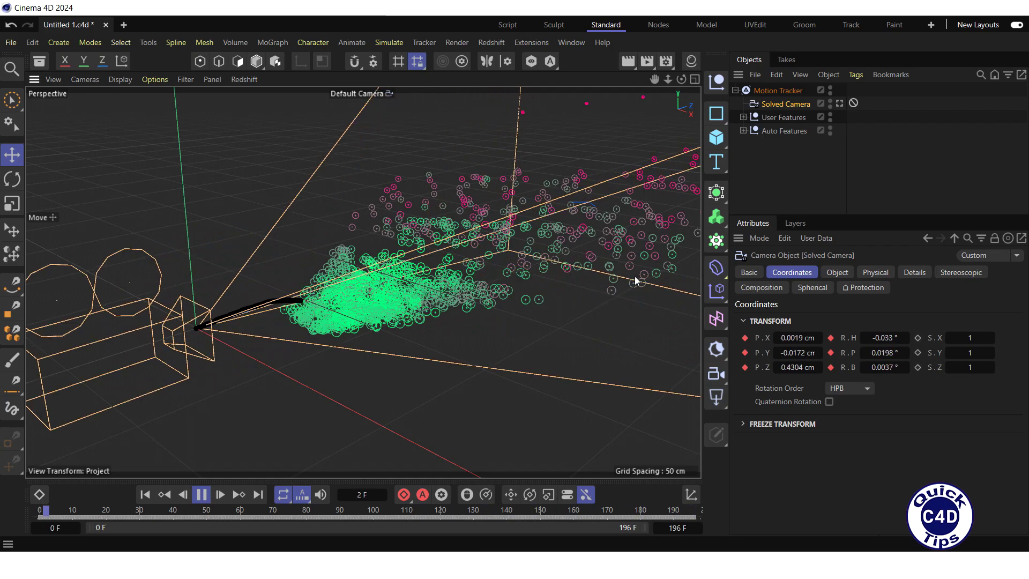
left_click(840, 103)
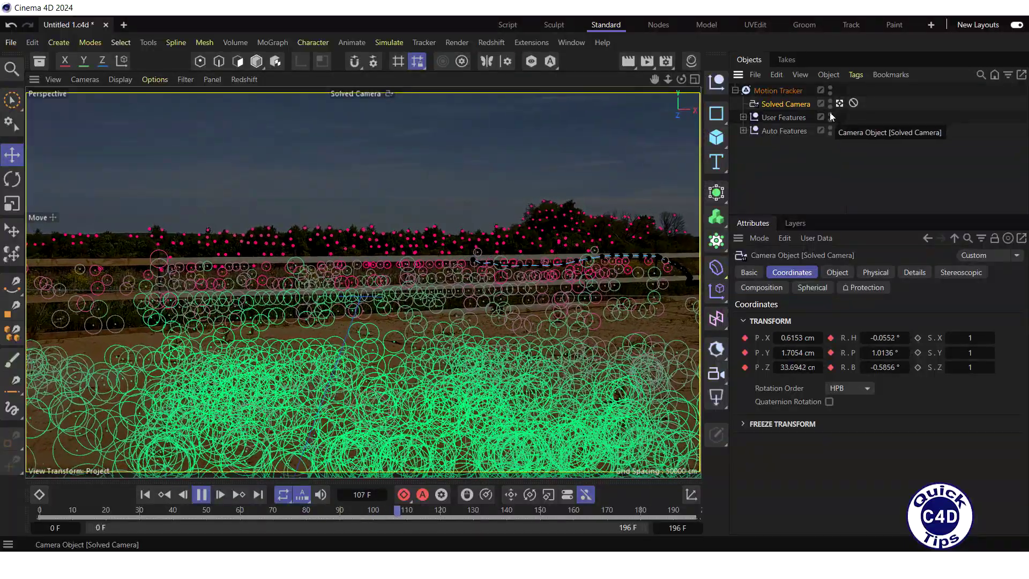
left_click(201, 494)
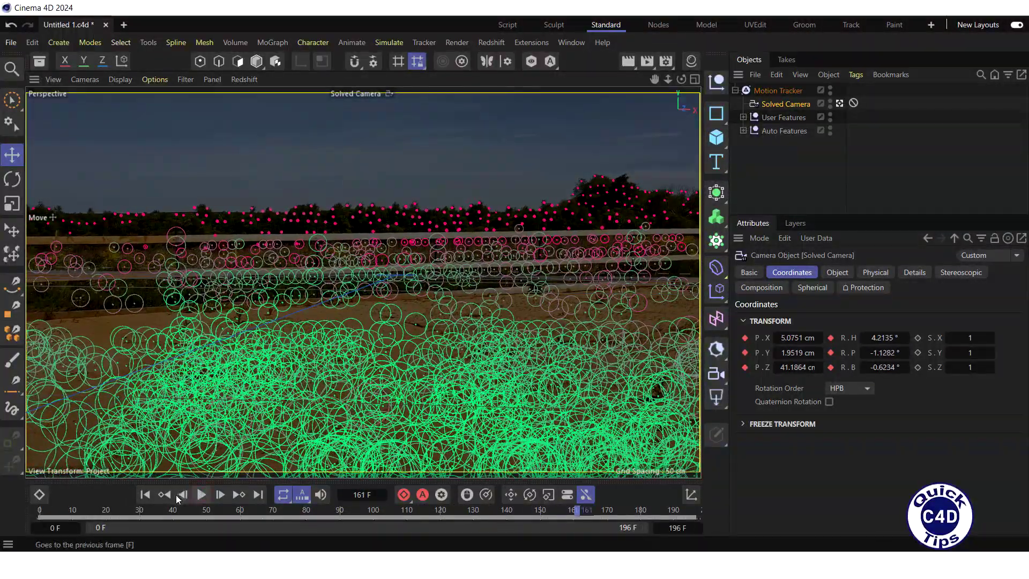
left_click(144, 495)
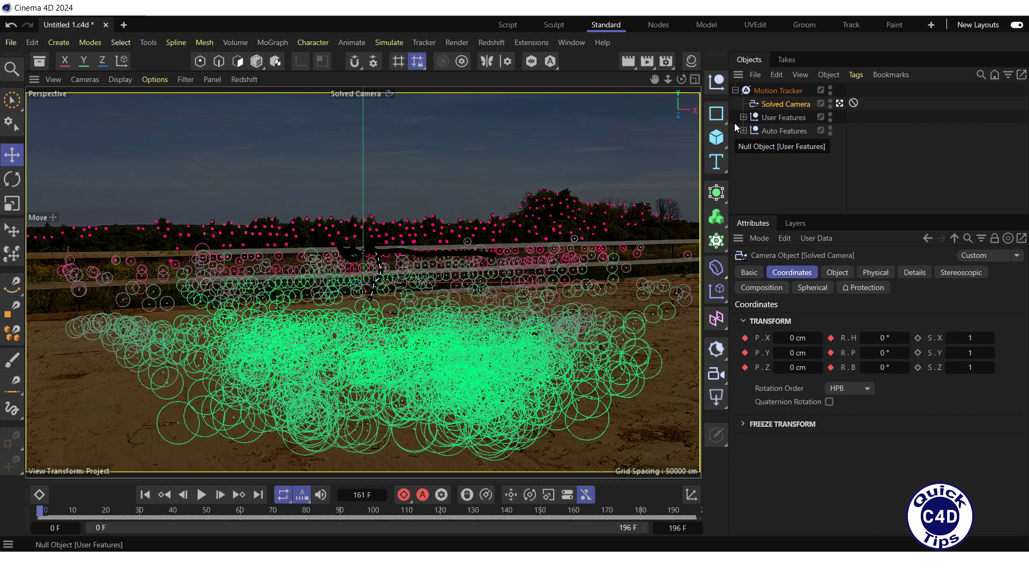
left_click(771, 120)
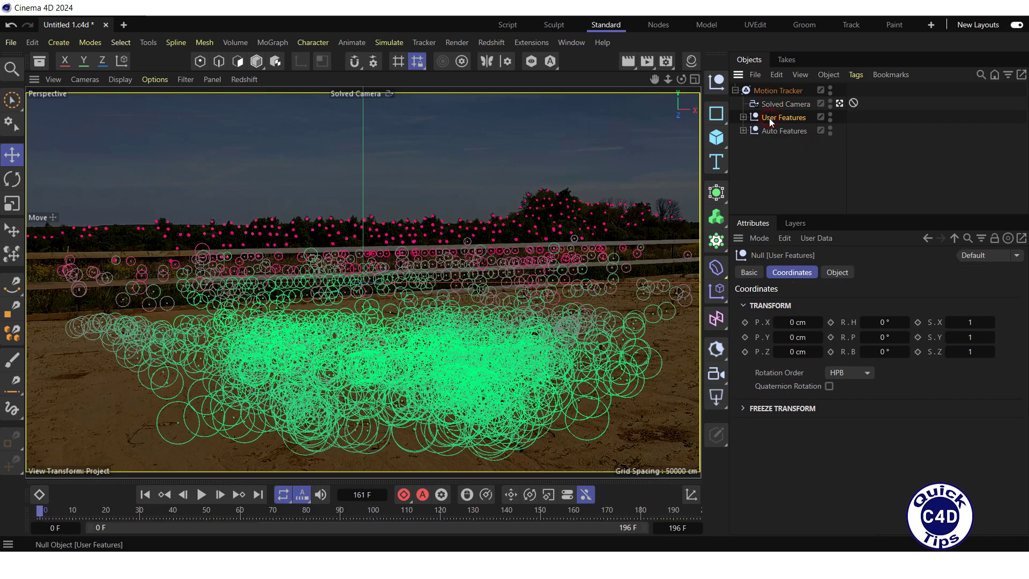
left_click(743, 118)
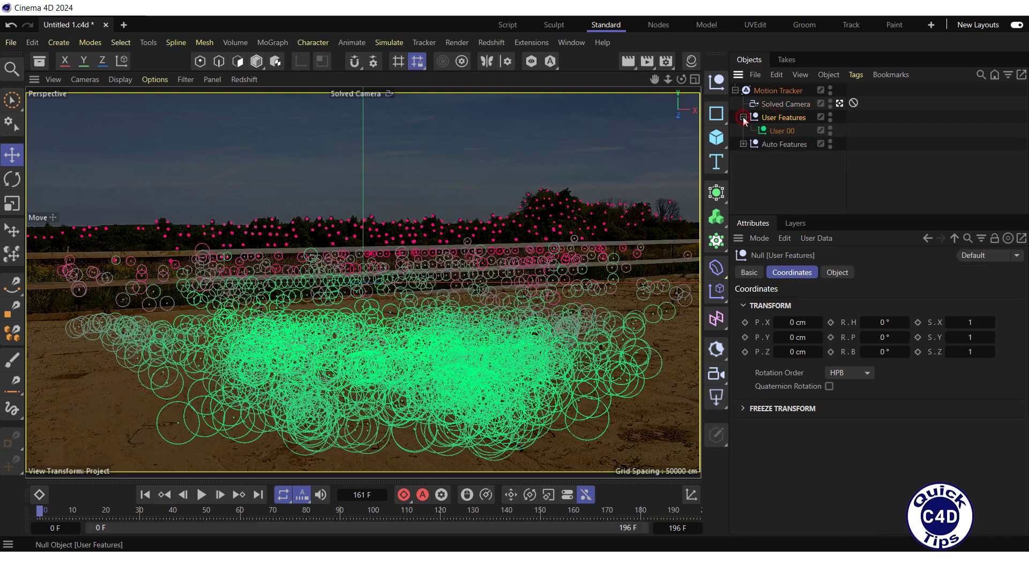
left_click(776, 130)
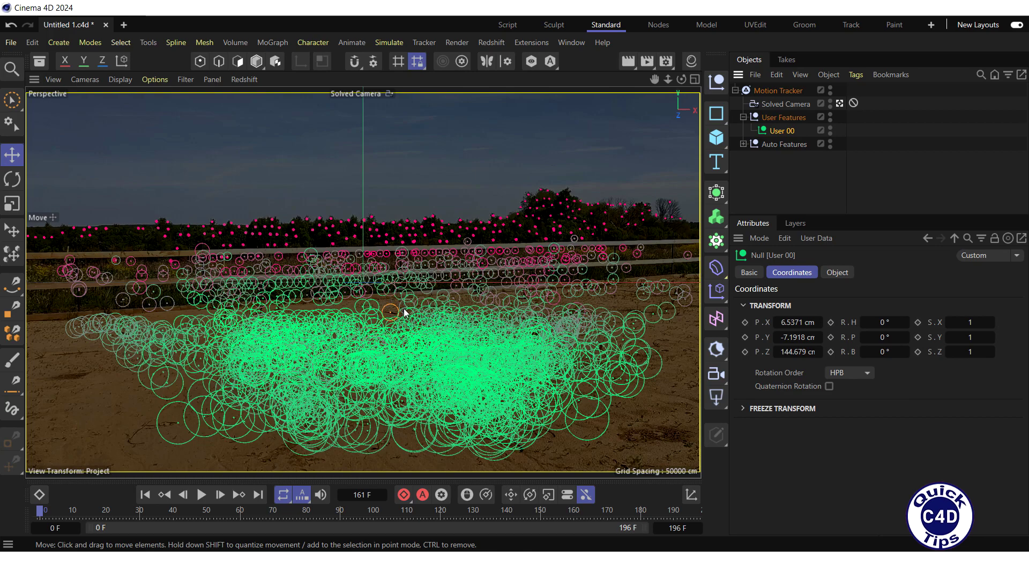
left_click(771, 145)
left_click(744, 144)
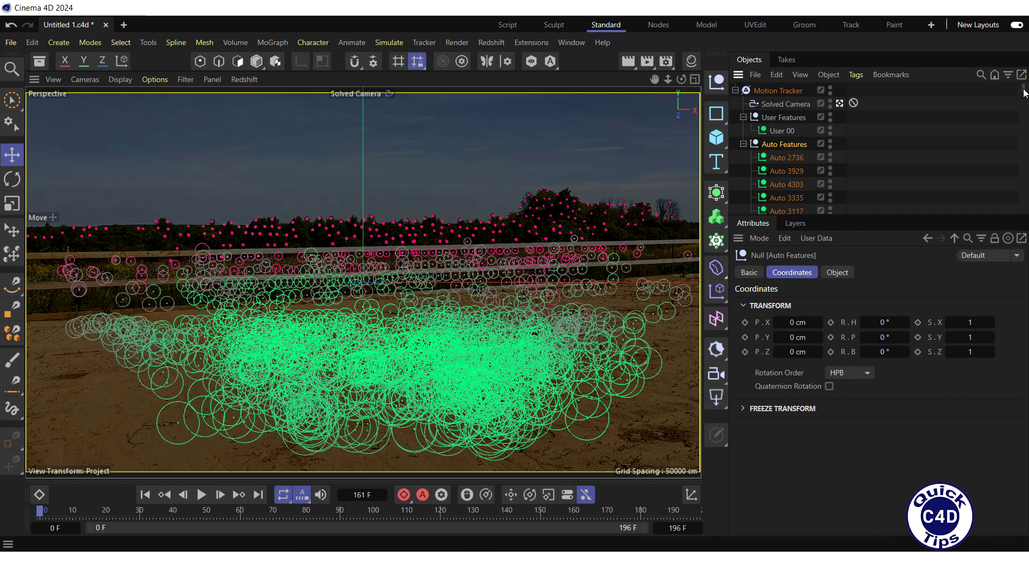
mouse_move(1023, 95)
left_mouse_down()
mouse_move(1024, 209)
mouse_move(1023, 88)
left_mouse_up()
left_click(743, 117)
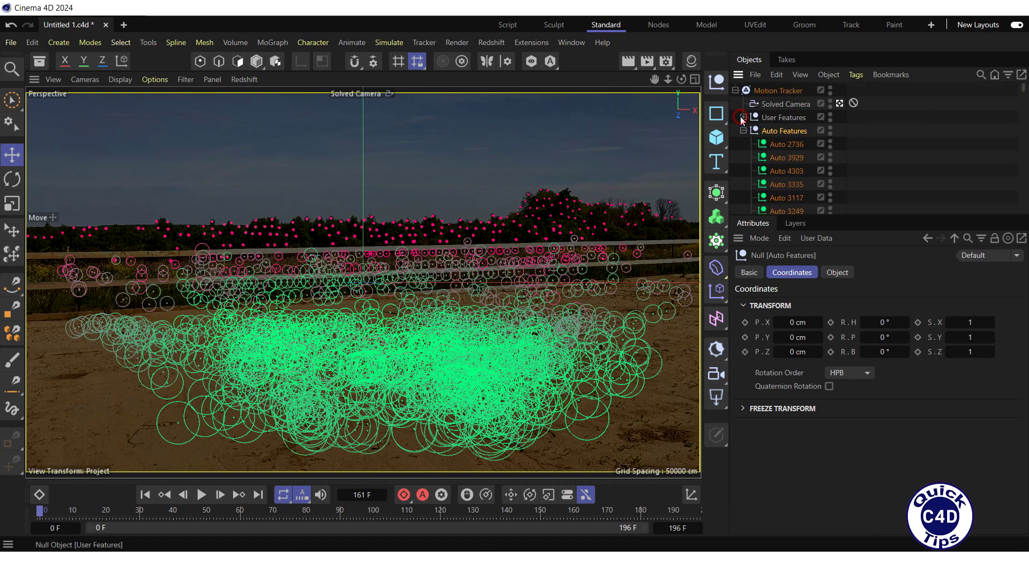
left_click(743, 130)
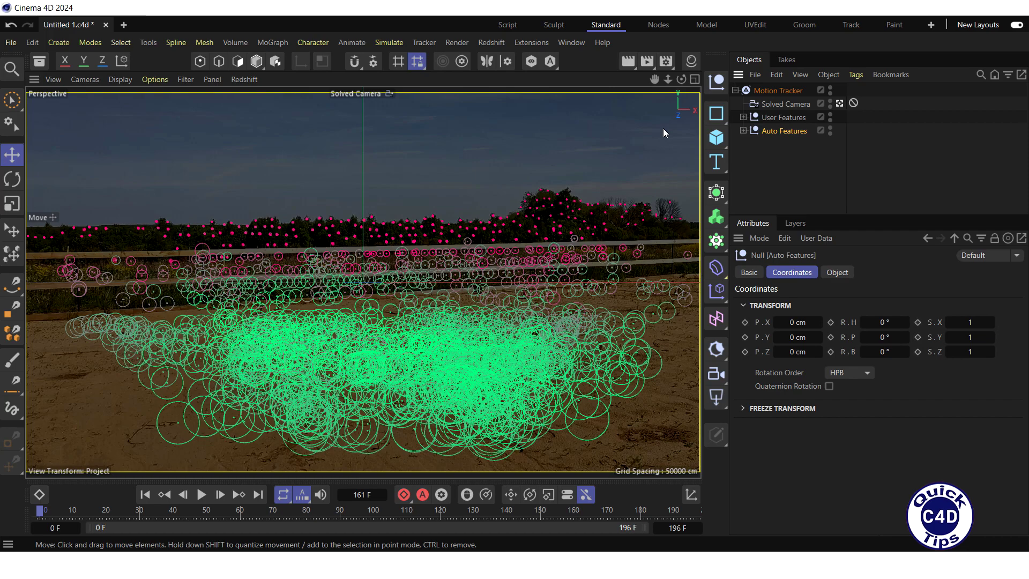
- Tag the Motion Tracker with a Position Constraint, picking User 00 in the viewport as target
right_click(763, 89)
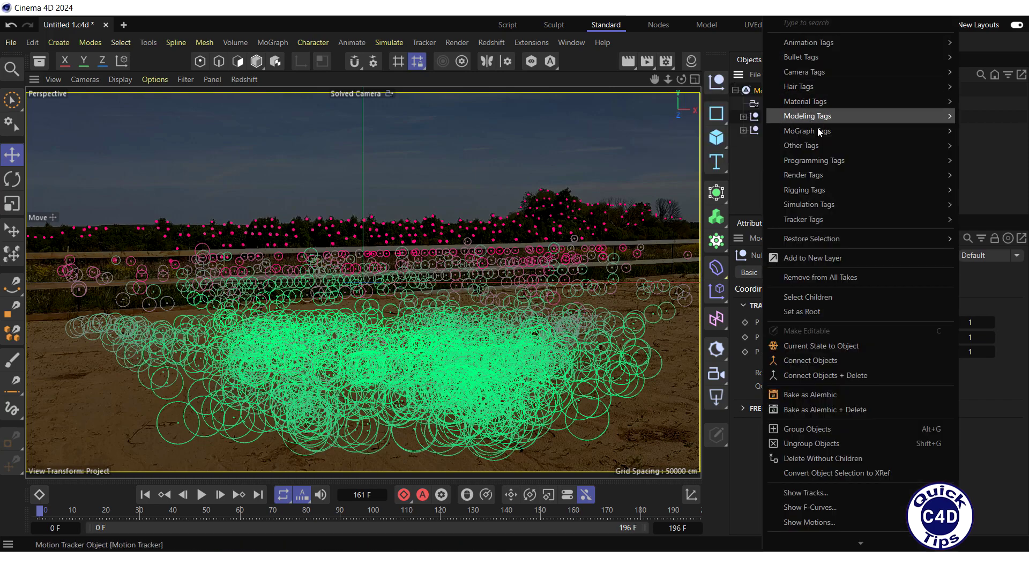
mouse_move(825, 220)
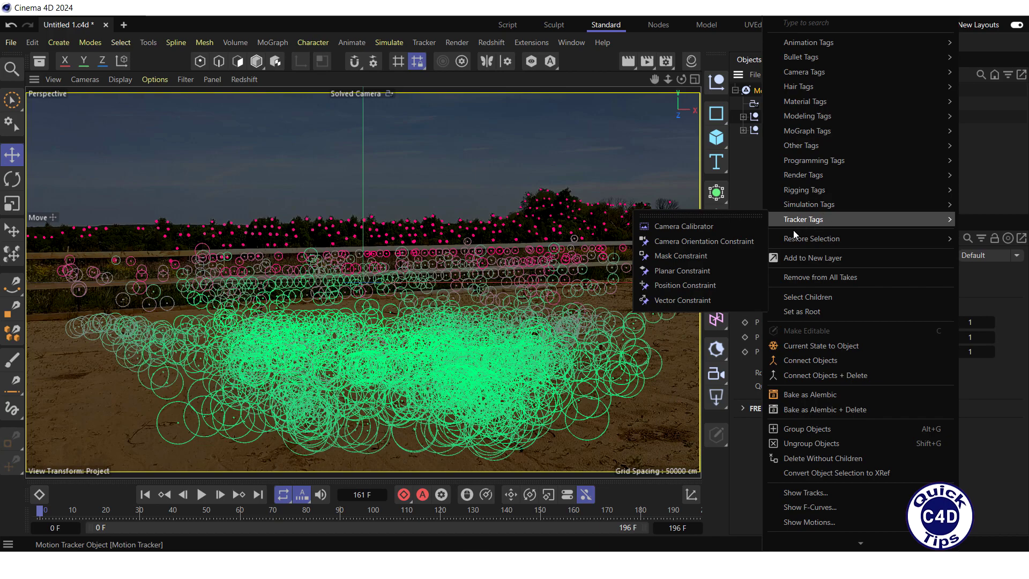
left_click(687, 285)
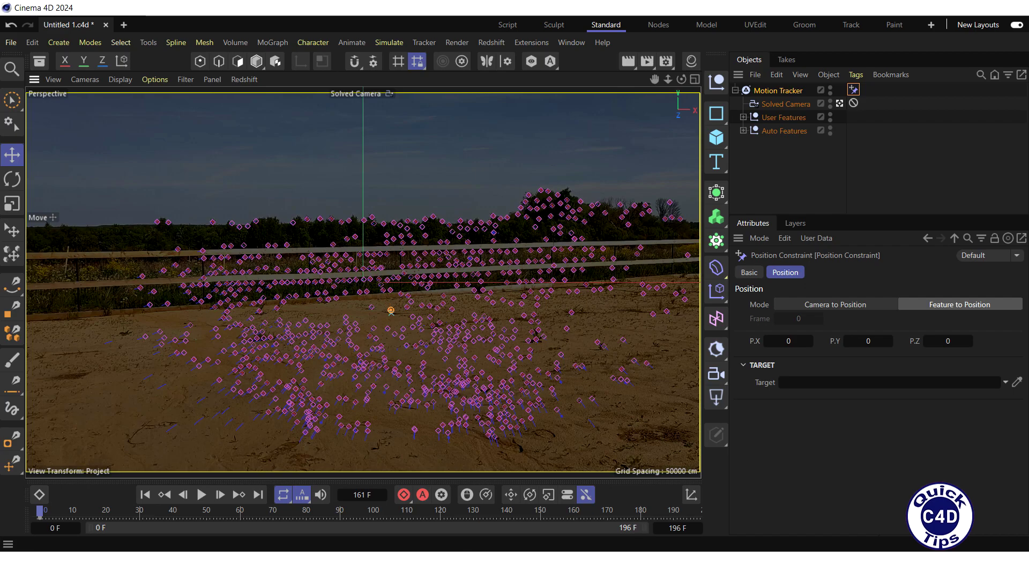
left_click(392, 313)
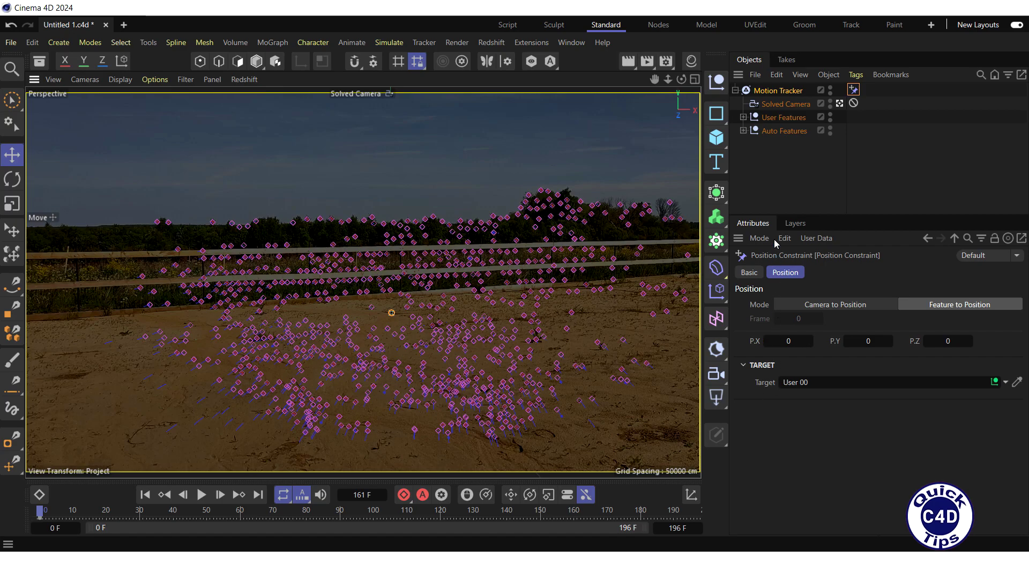
- Add a Vector Constraint tag to the Motion Tracker
right_click(773, 93)
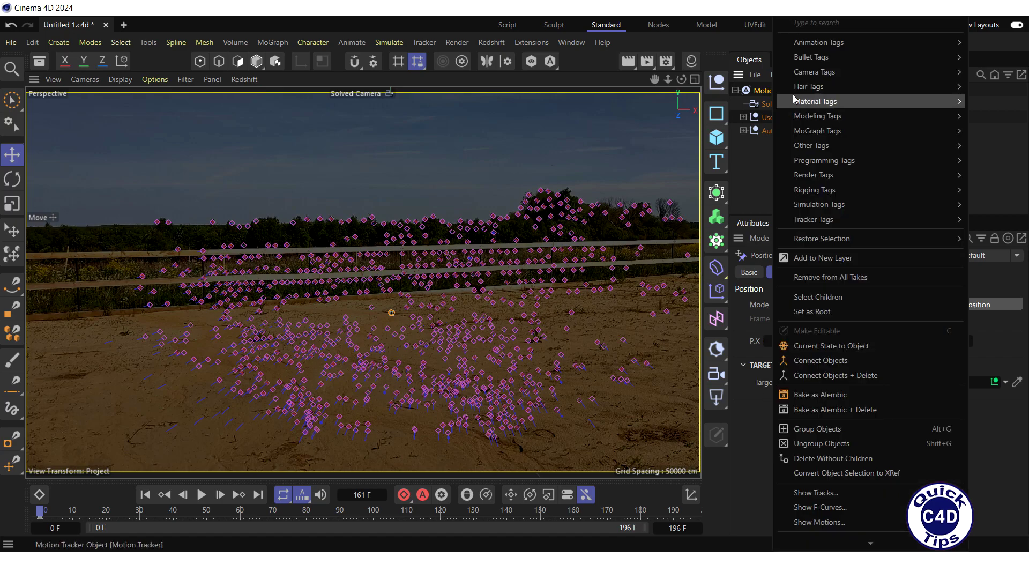
mouse_move(820, 219)
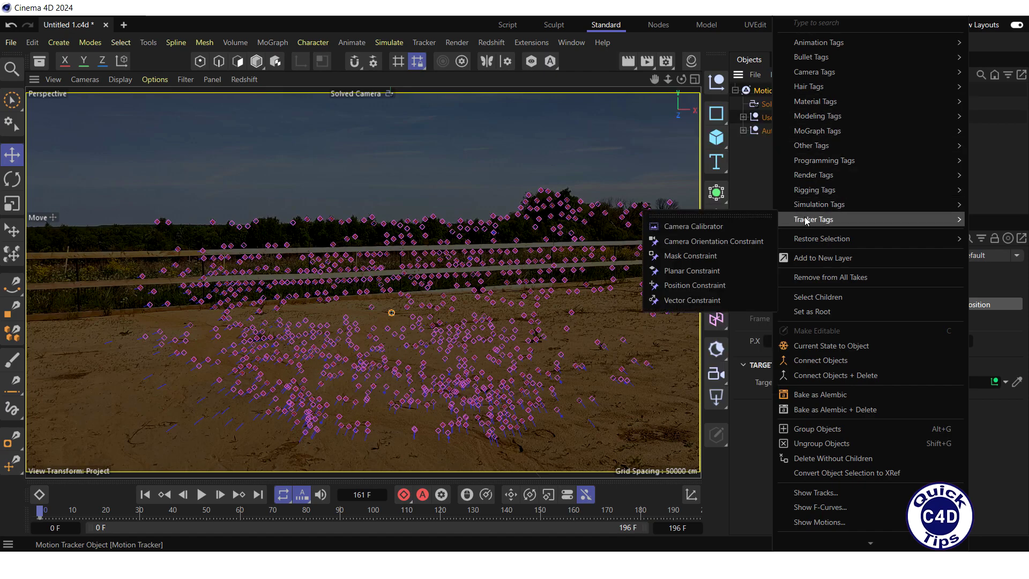
left_click(704, 301)
left_click(782, 272)
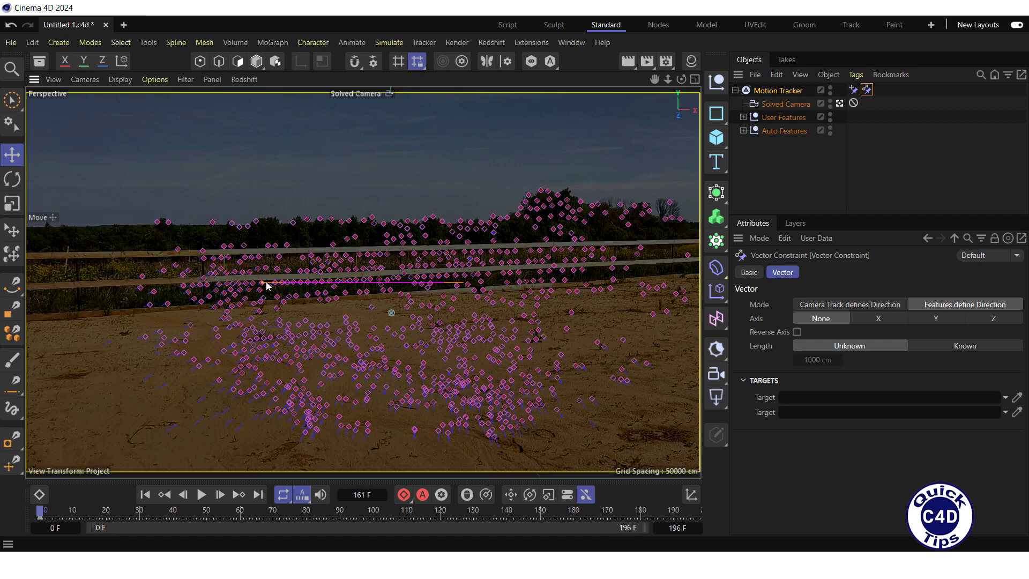
- Pin the vector's ends to features Auto 0534 and User 00, align it to X, and check in four views
mouse_move(262, 283)
left_mouse_down()
mouse_move(389, 300)
mouse_move(391, 314)
left_mouse_up()
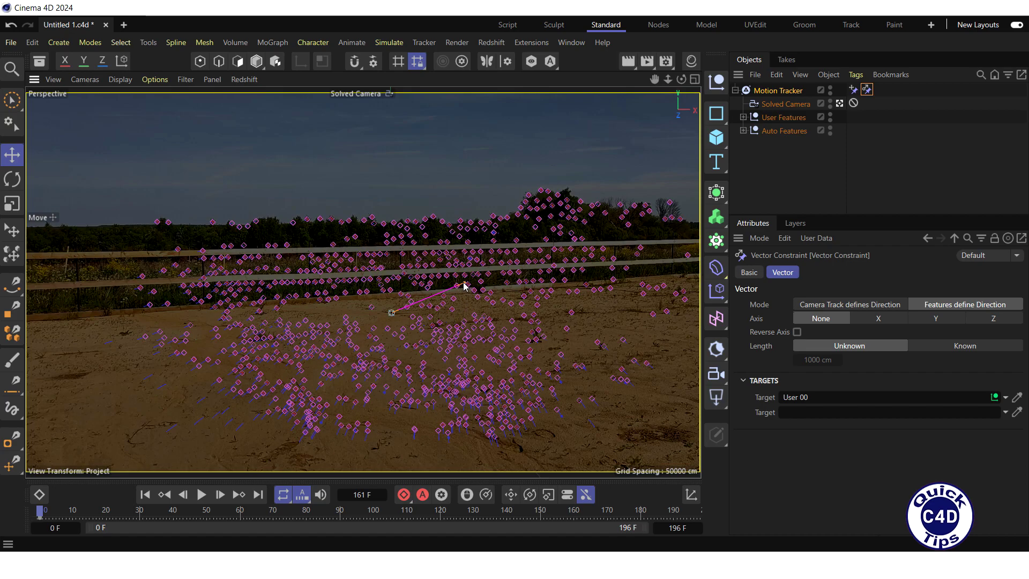
left_click_drag(465, 284, 452, 309)
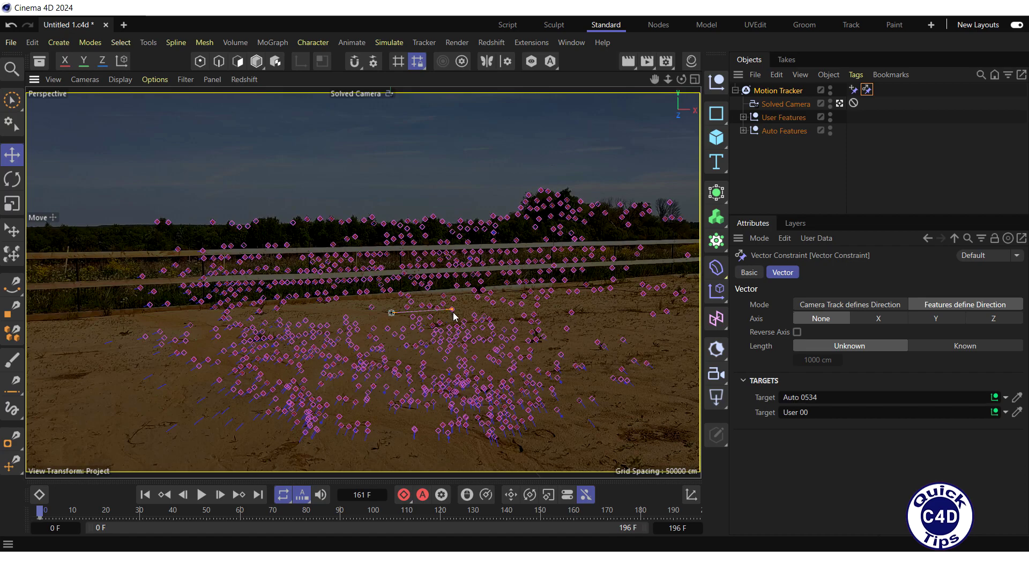
left_click(879, 321)
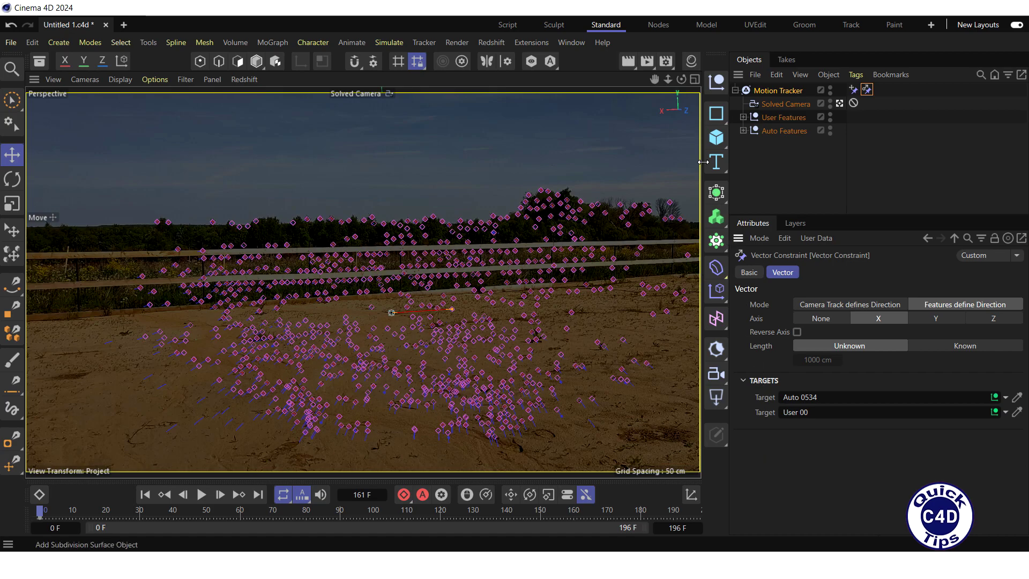
left_click(698, 80)
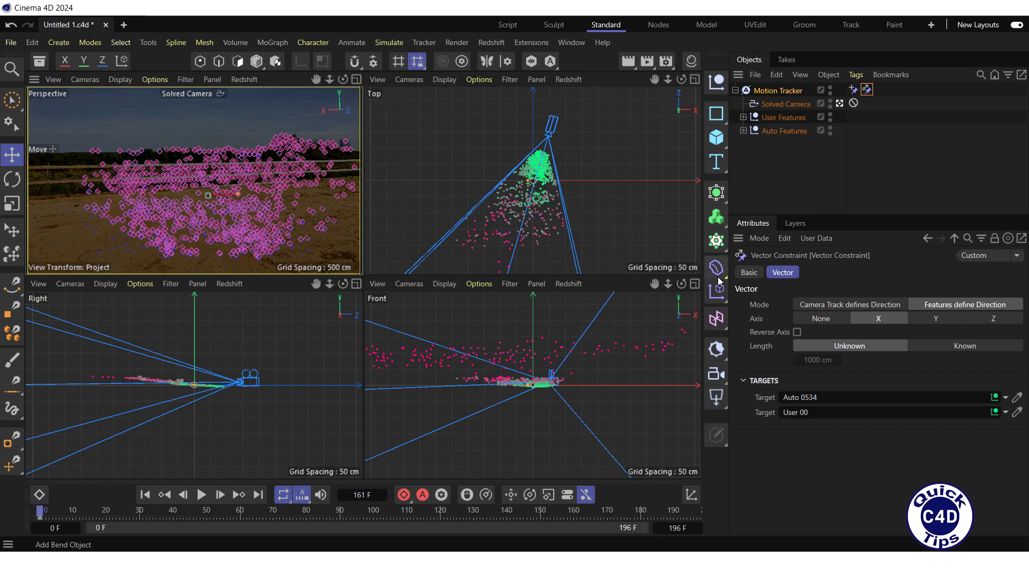
- Enable Reverse Axis on the vector constraint and give it a Known length of 150 cm
left_click(797, 332)
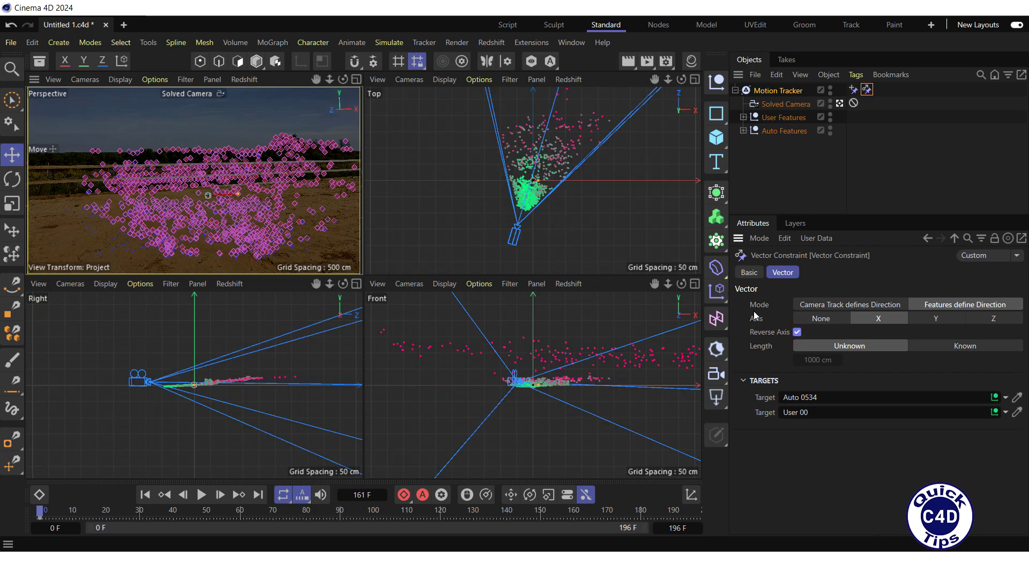
left_click(357, 80)
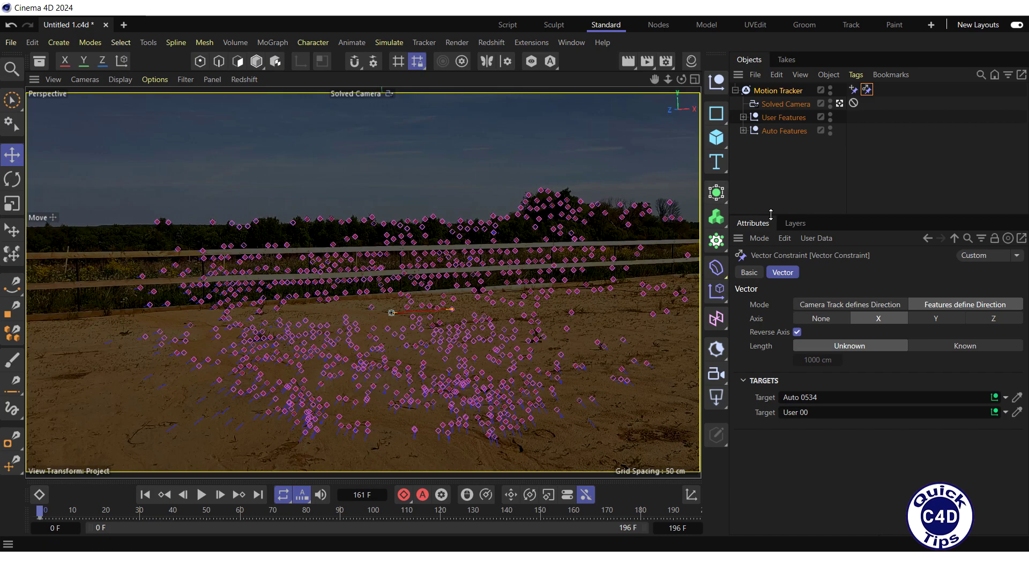
left_click(965, 347)
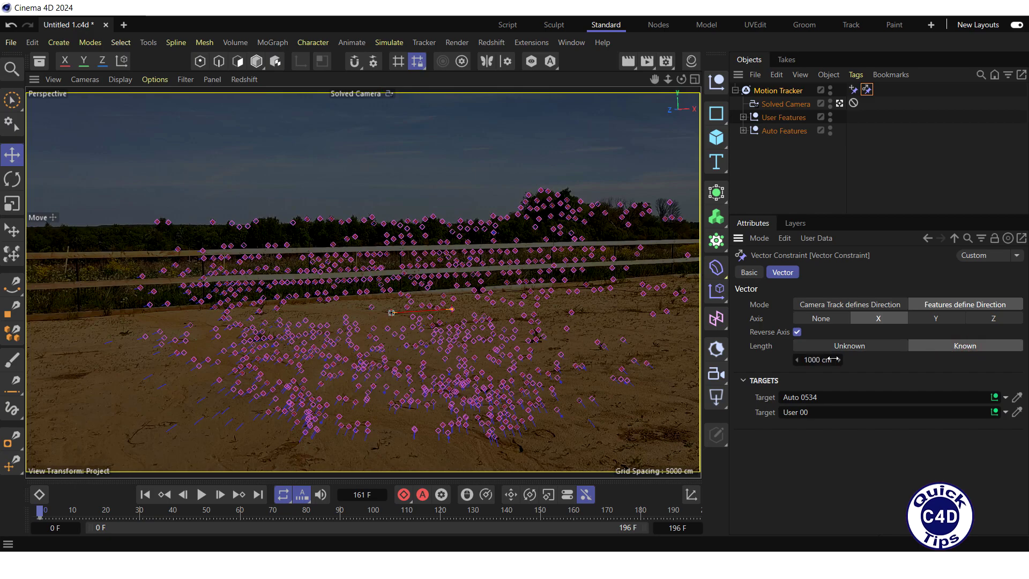
left_click(812, 360)
type("150")
key("Return")
- Add a Planar Constraint spanning User 00, Auto 0534 and Auto 2352, keeping Y as its axis
right_click(784, 92)
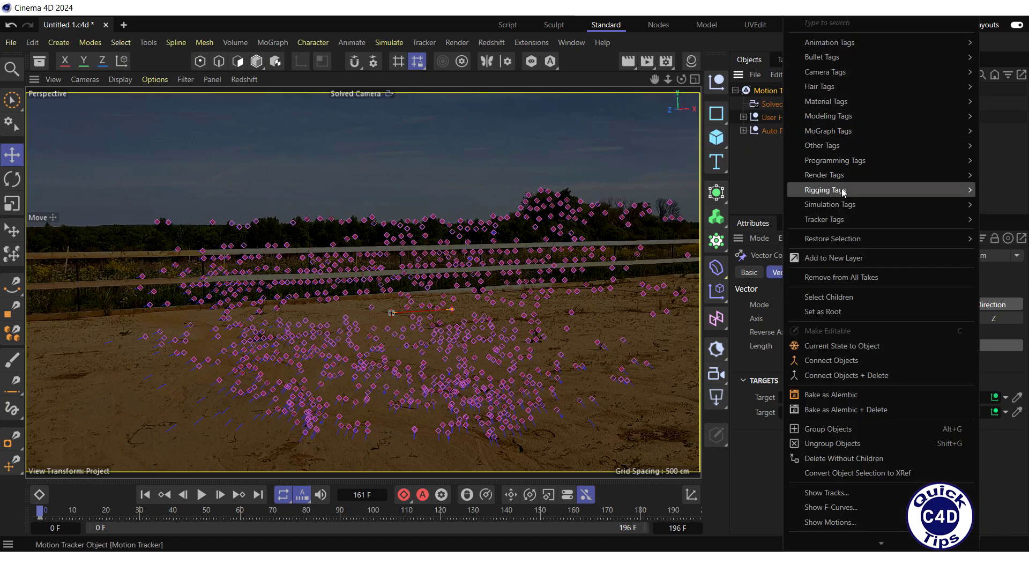
mouse_move(815, 221)
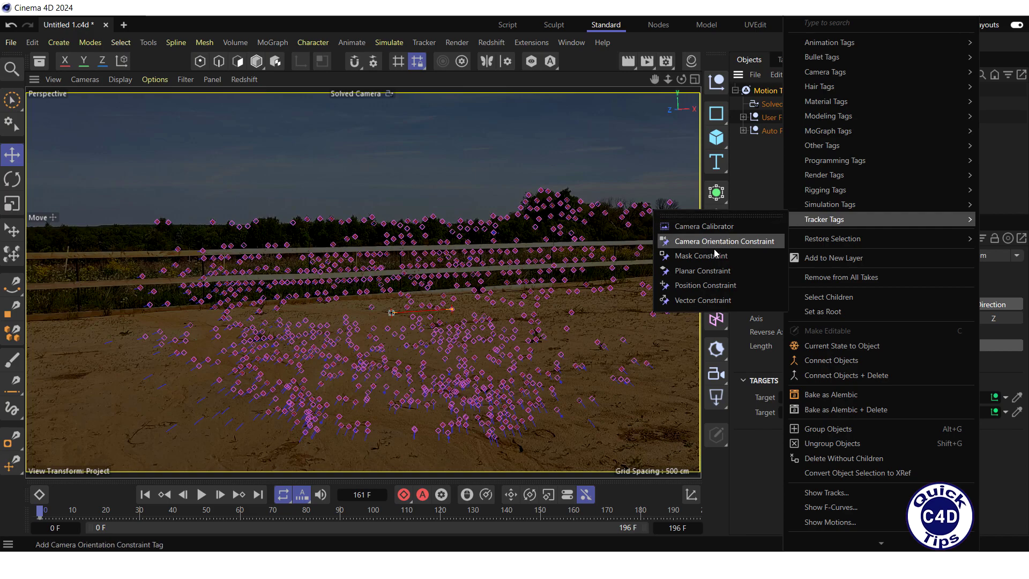
left_click(706, 271)
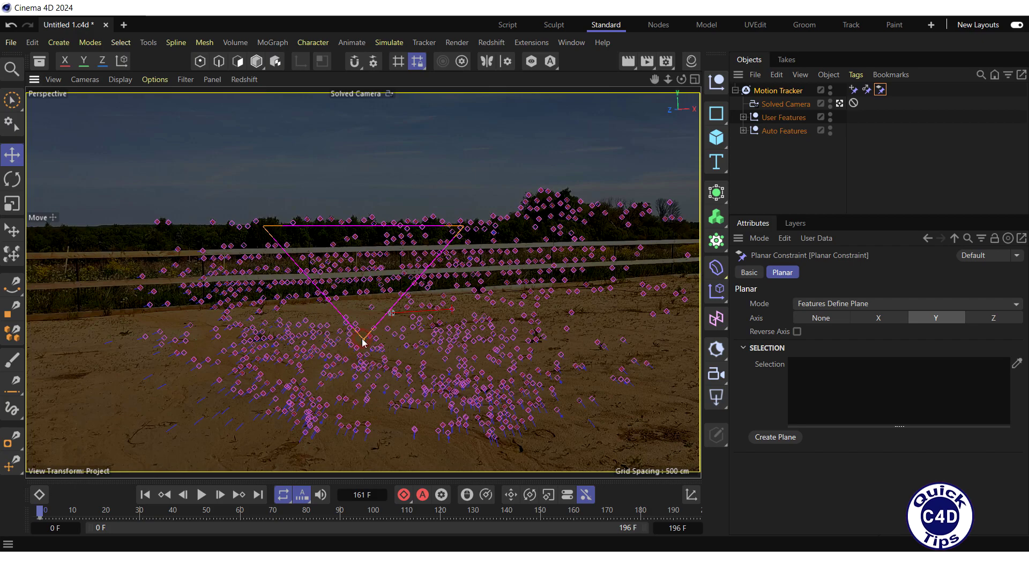
left_click_drag(363, 338, 391, 312)
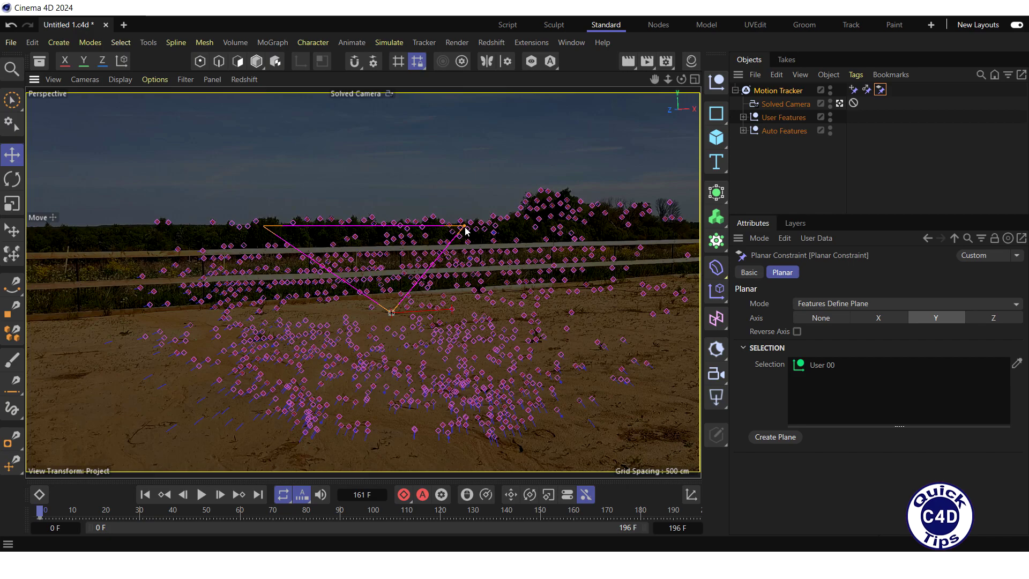
left_click_drag(465, 227, 459, 313)
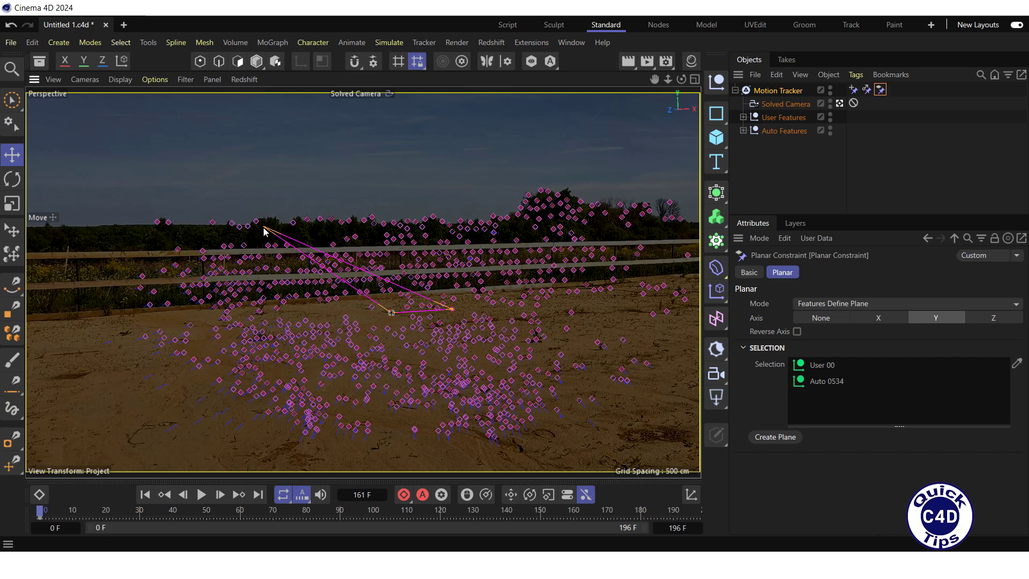
left_click_drag(263, 229, 387, 327)
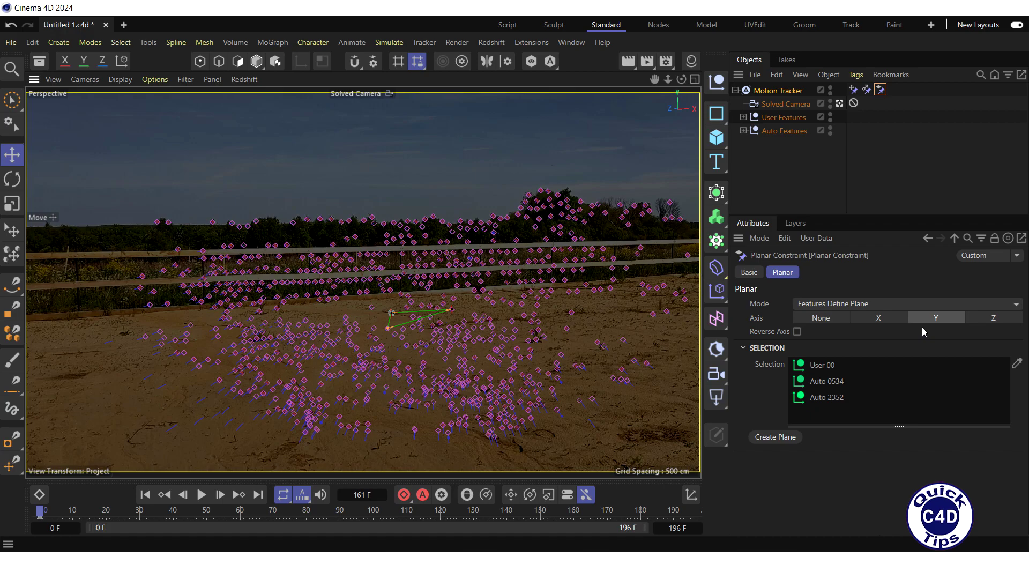
left_click(936, 318)
- Merge the Ybot.c4d project into the scene
left_click(11, 43)
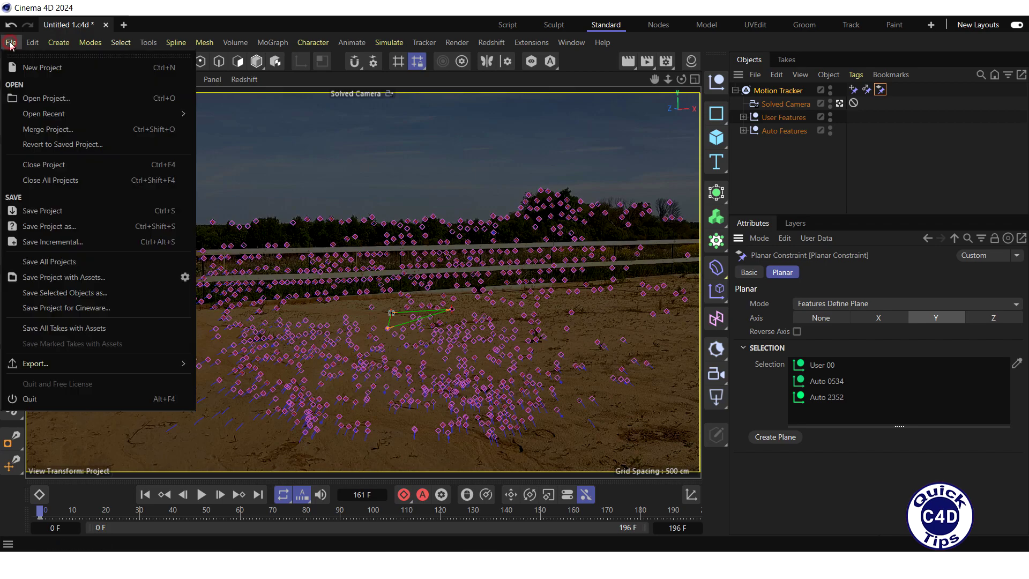
left_click(48, 129)
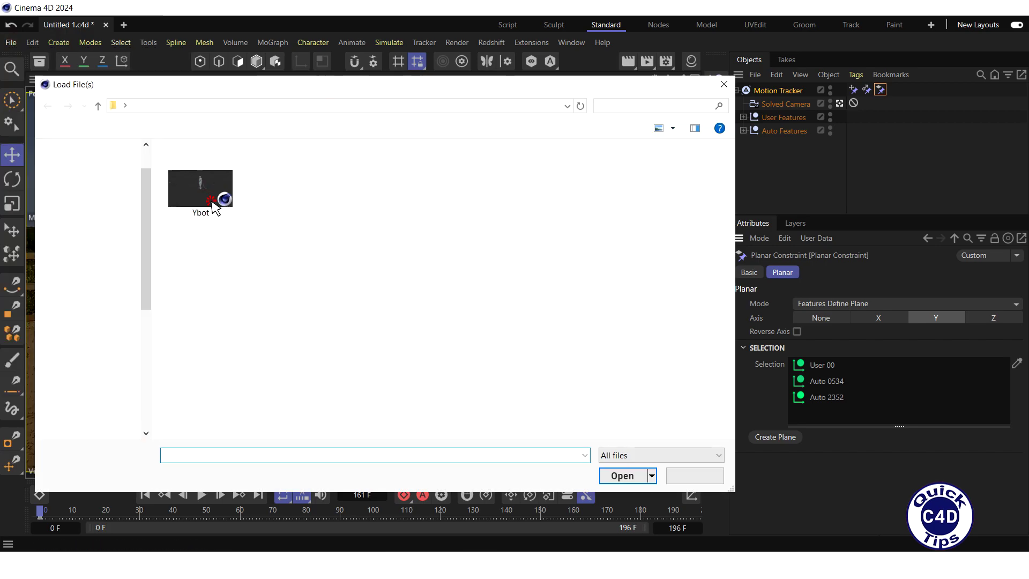
double_click(212, 203)
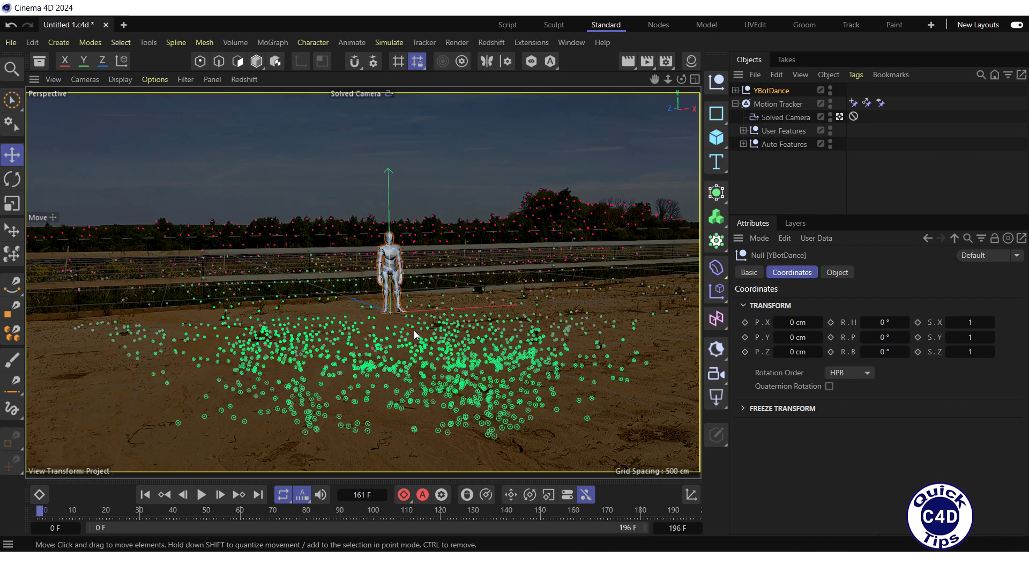
- Play back the dance, rewind to the first frame, and select the Motion Tracker
left_click(201, 495)
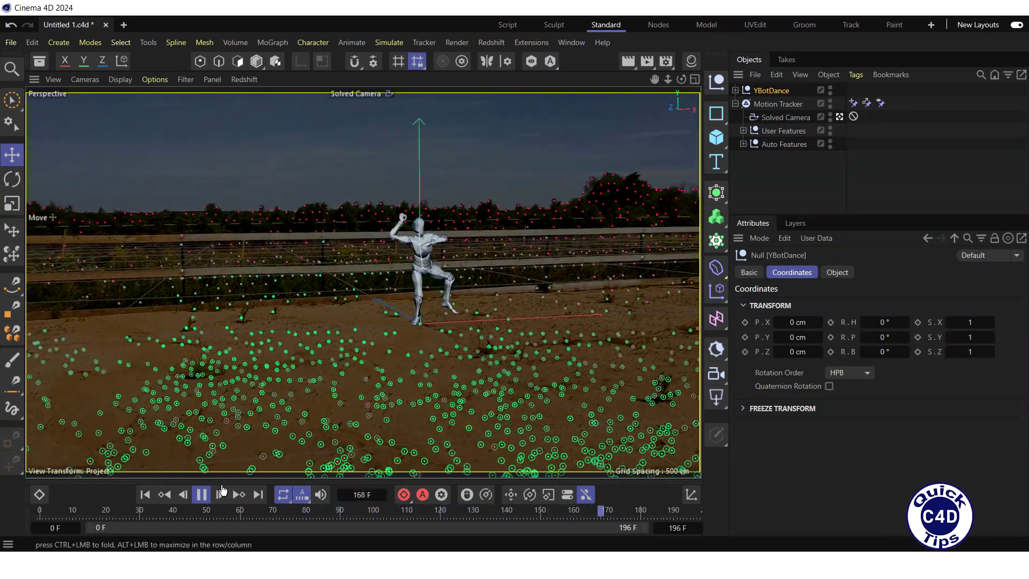
left_click(201, 495)
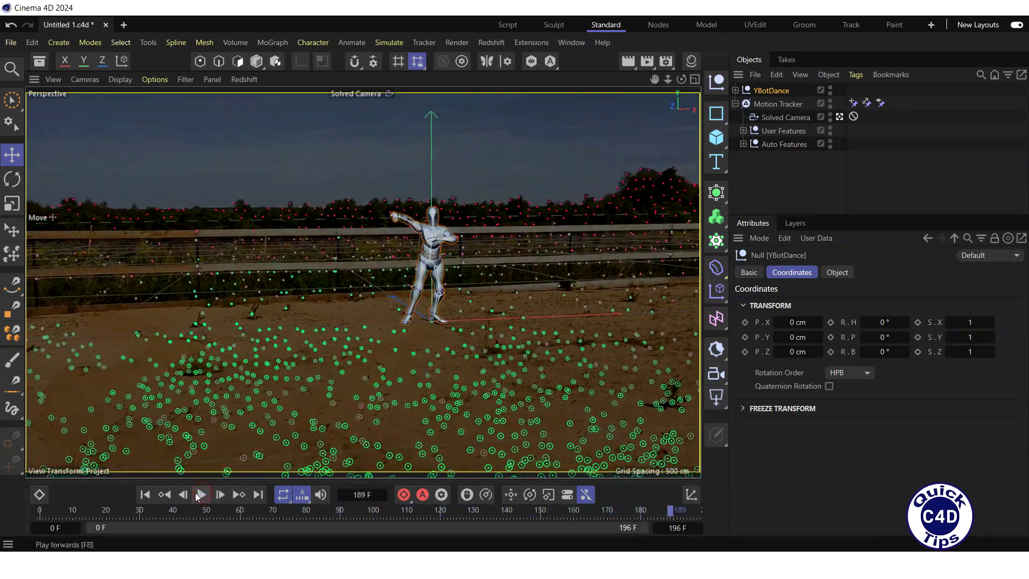
left_click(145, 494)
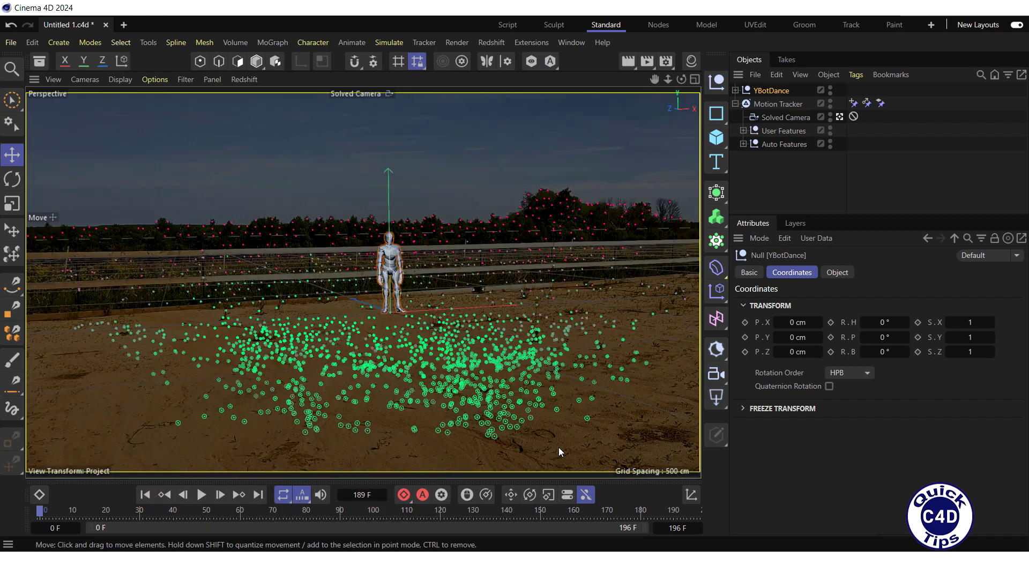
left_click(780, 105)
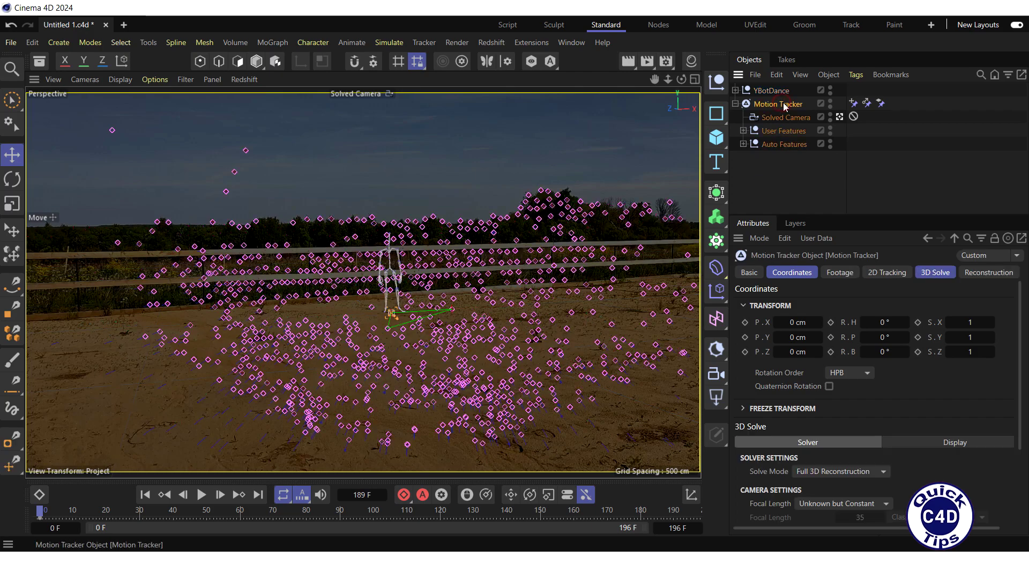
- Set the Motion Tracker's footage brightness to 100%
left_click(837, 272)
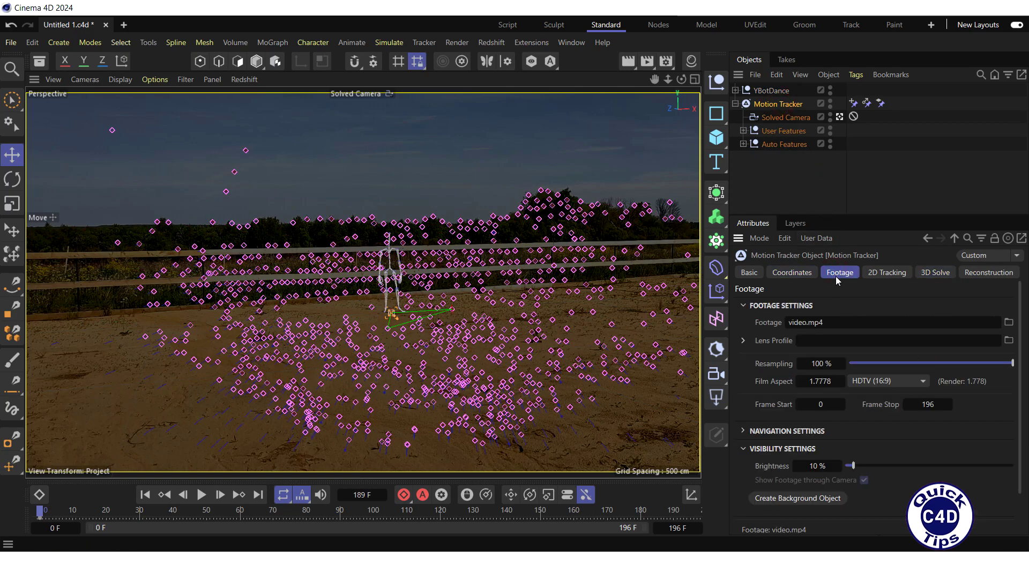
left_click(813, 466)
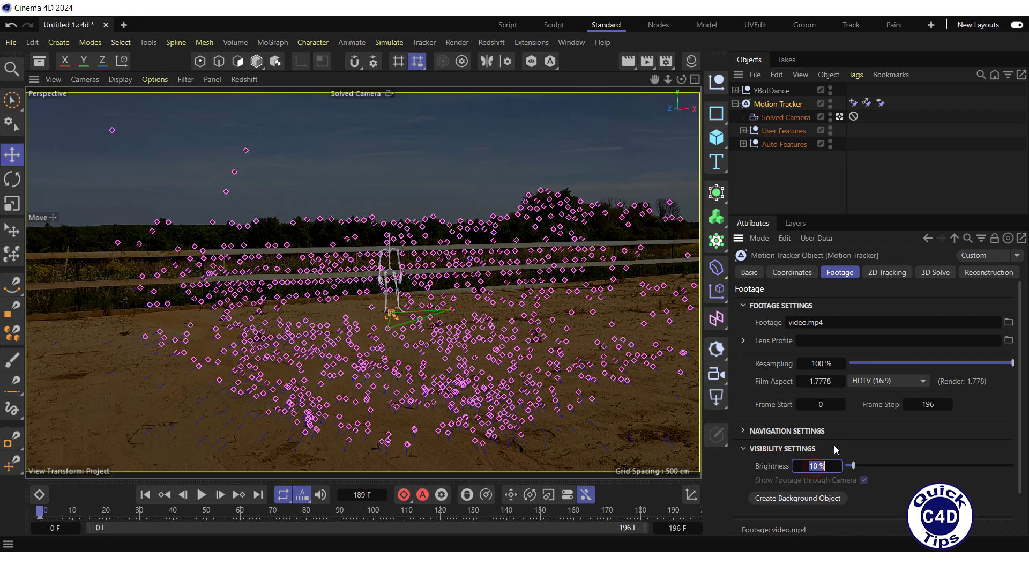
type("100")
key("Return")
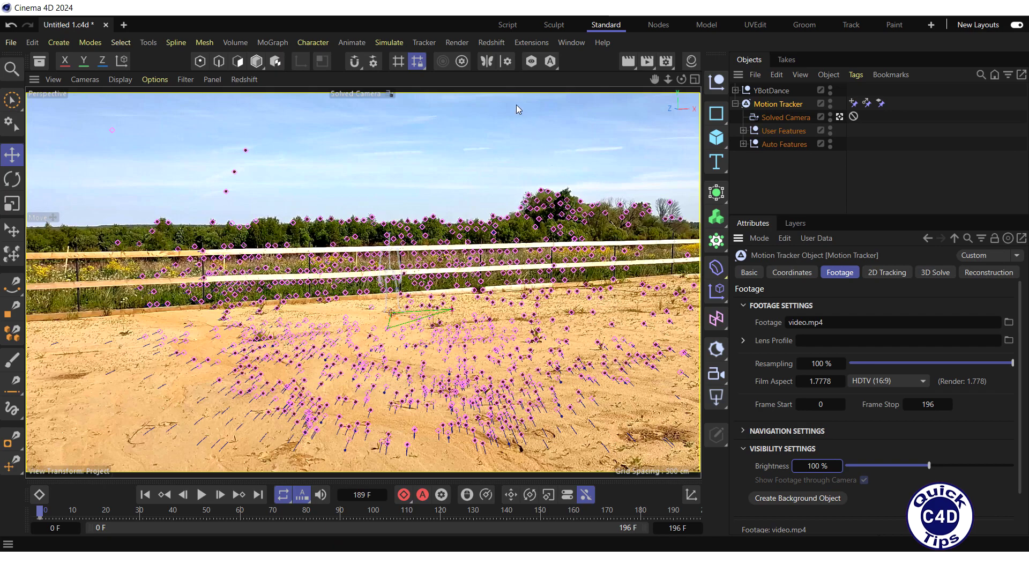
- Start a Redshift RenderView preview render and move and shrink its window
left_click(492, 41)
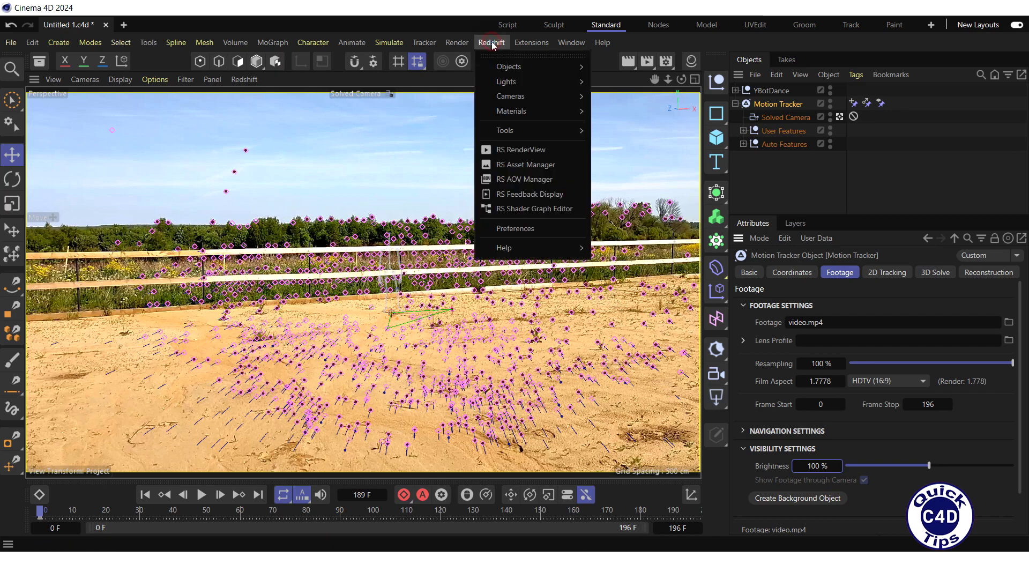
left_click(508, 148)
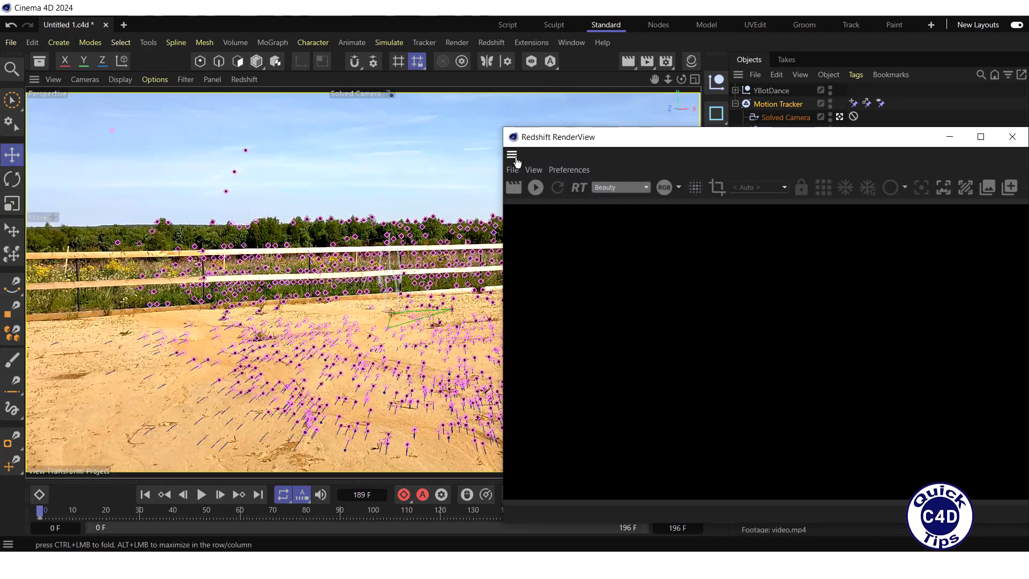
left_click(535, 187)
left_click_drag(595, 141, 105, 27)
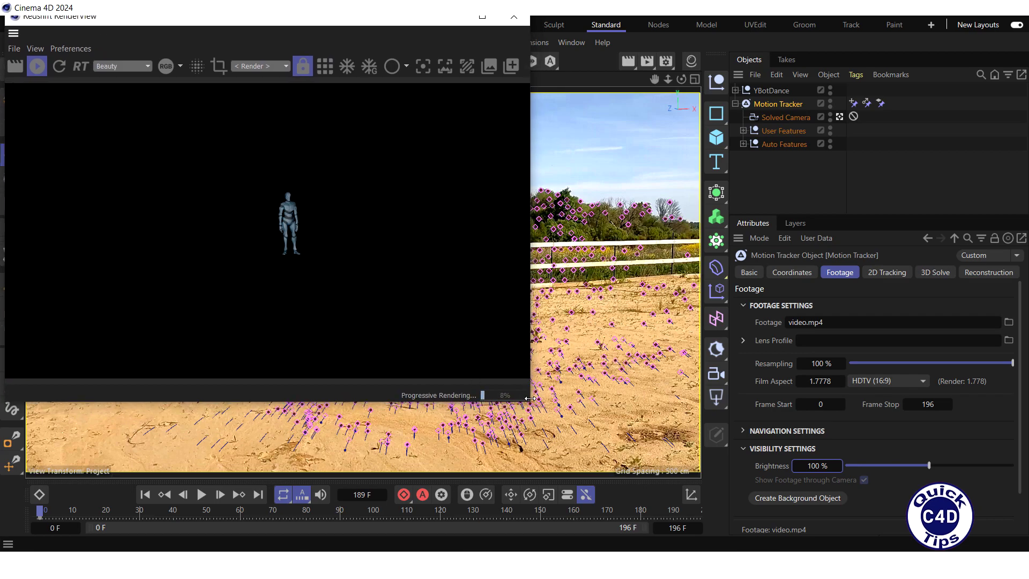
left_click_drag(526, 401, 347, 284)
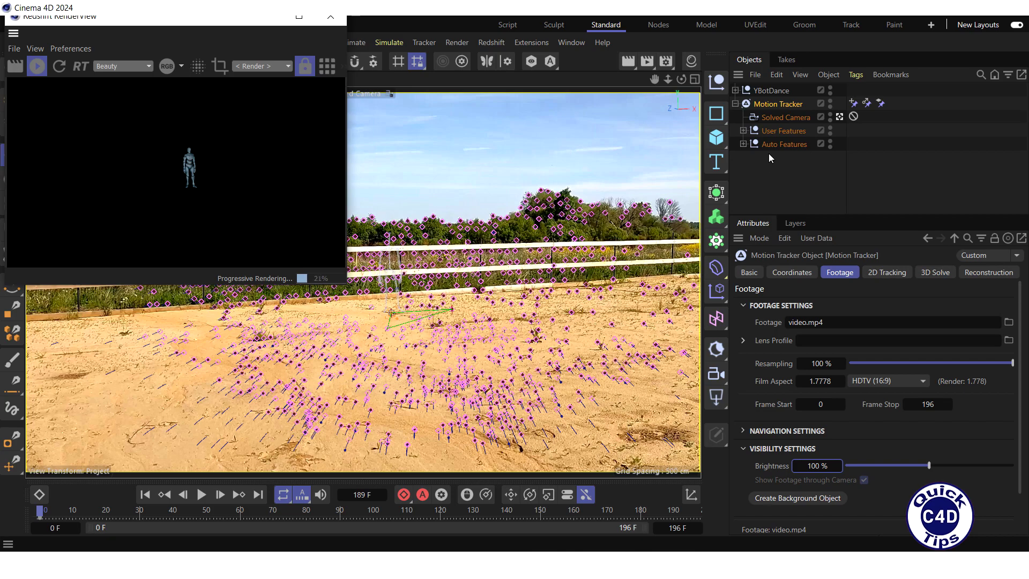
- Create a Background object from the Motion Tracker's footage
left_click(777, 102)
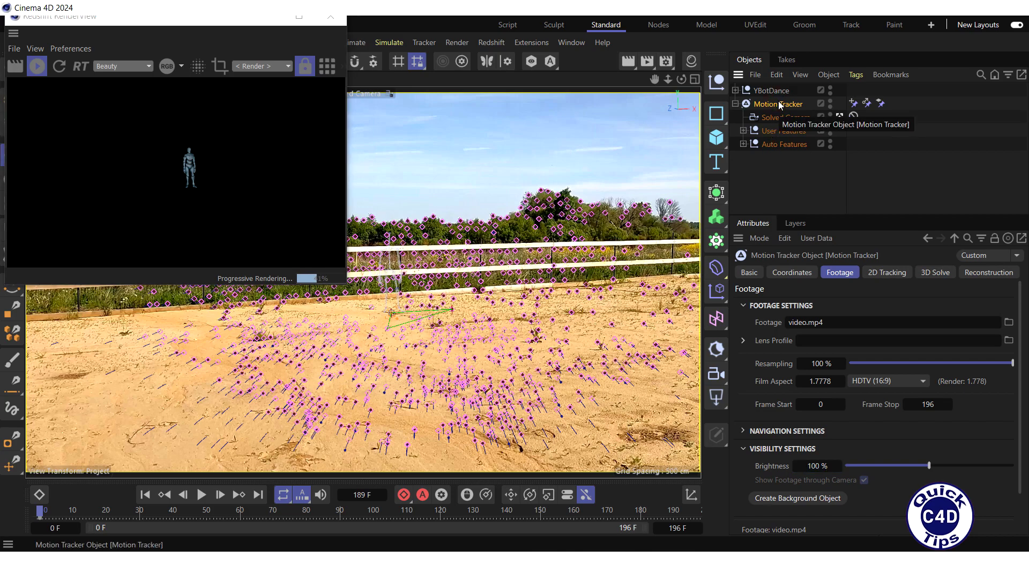
left_click(839, 274)
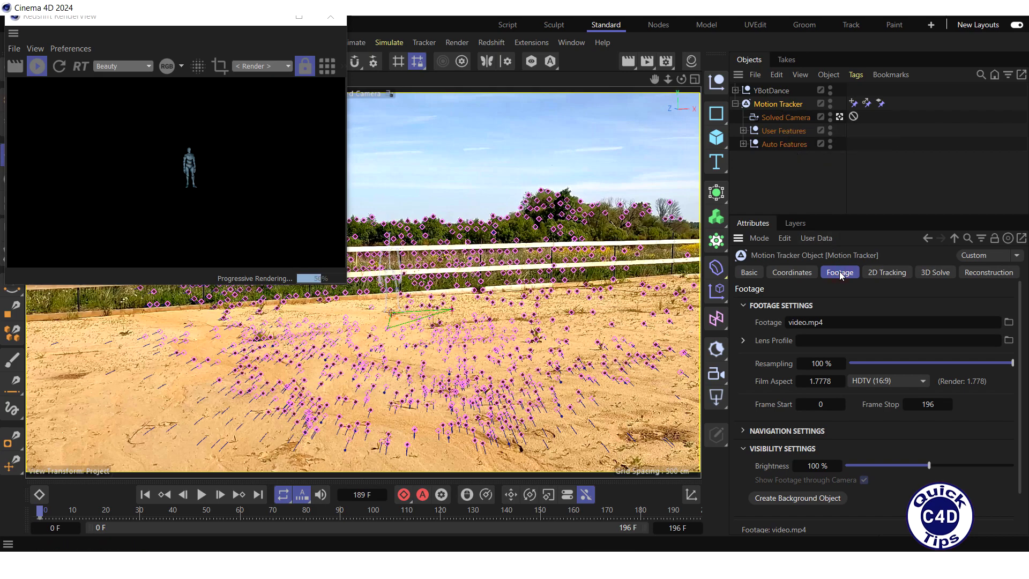
left_click(796, 500)
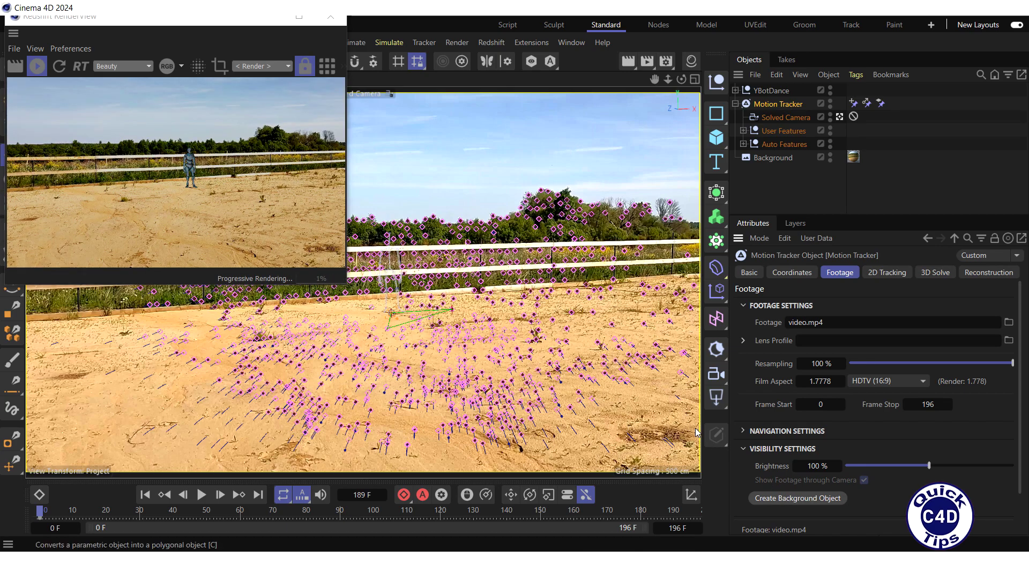
scroll(182, 169, "up", 3)
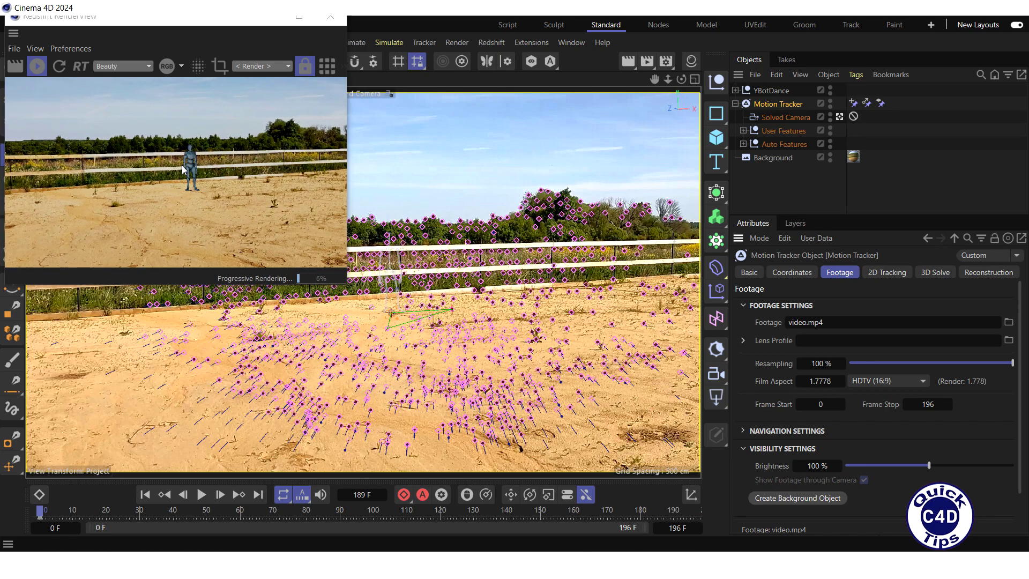
scroll(182, 170, "up", 1)
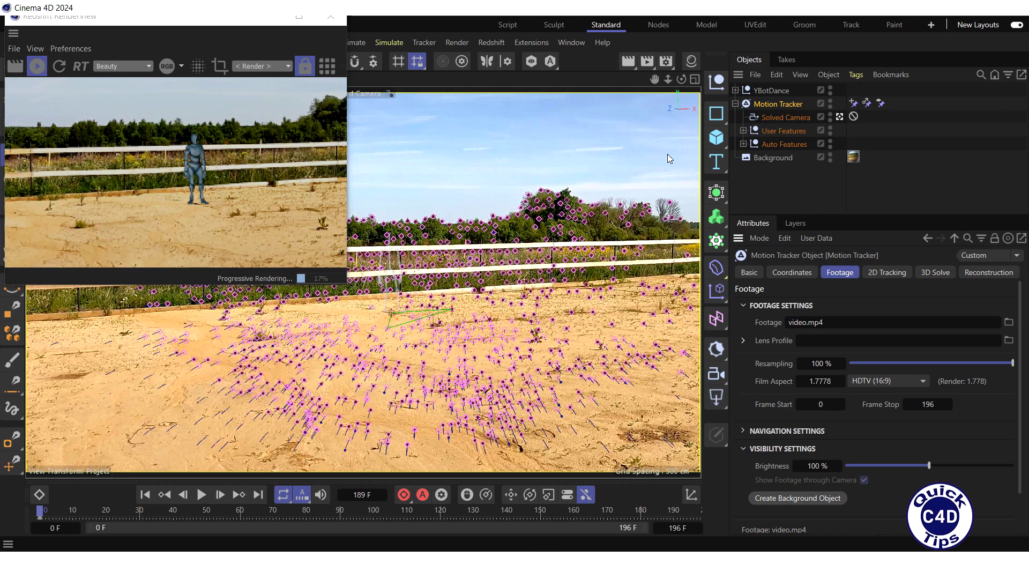
- Add a Plane, widen it to 485 cm, and shift it to P.X -66 cm
left_click(716, 138)
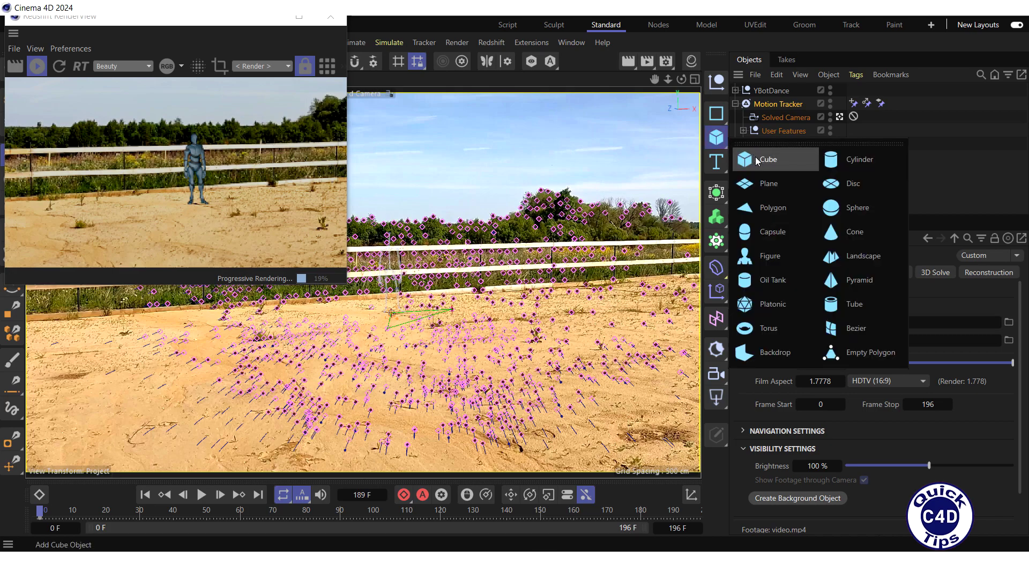
left_click(772, 183)
left_click_drag(926, 304, 942, 319)
left_click(792, 272)
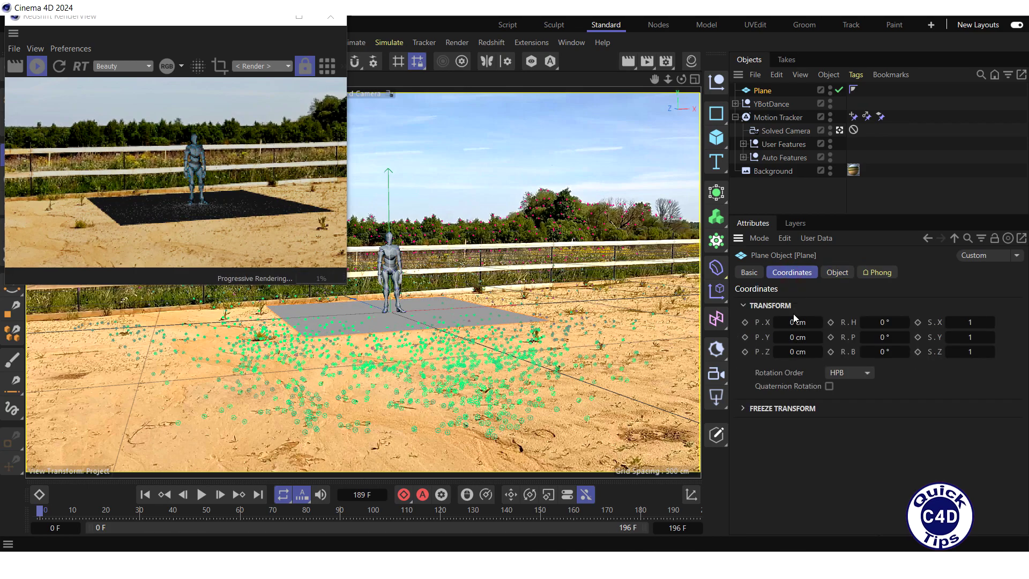
left_click_drag(790, 323, 758, 323)
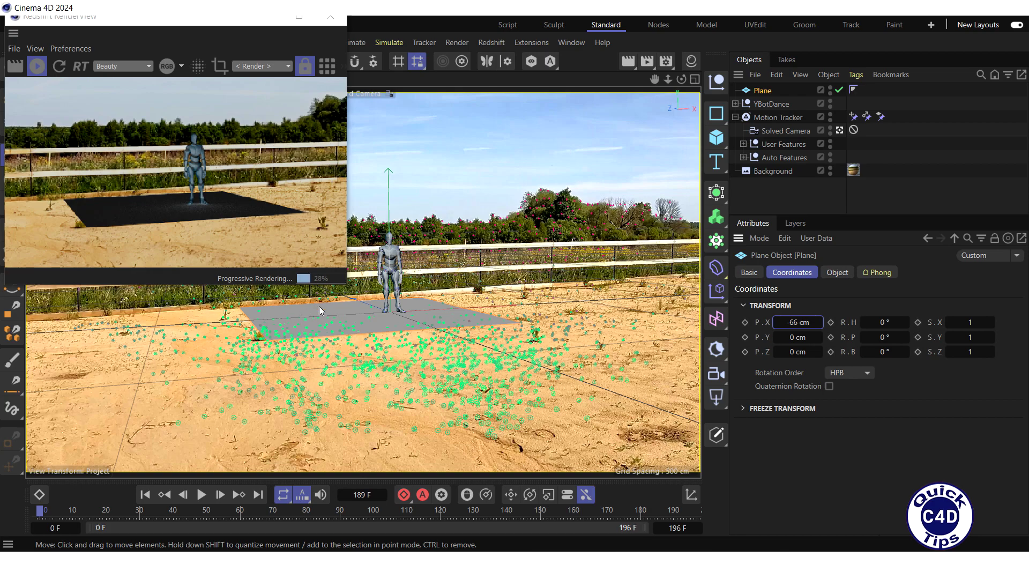
- Give the Plane an RS Object tag with matte Override, Enabled and Shadow Enabled checked
right_click(764, 91)
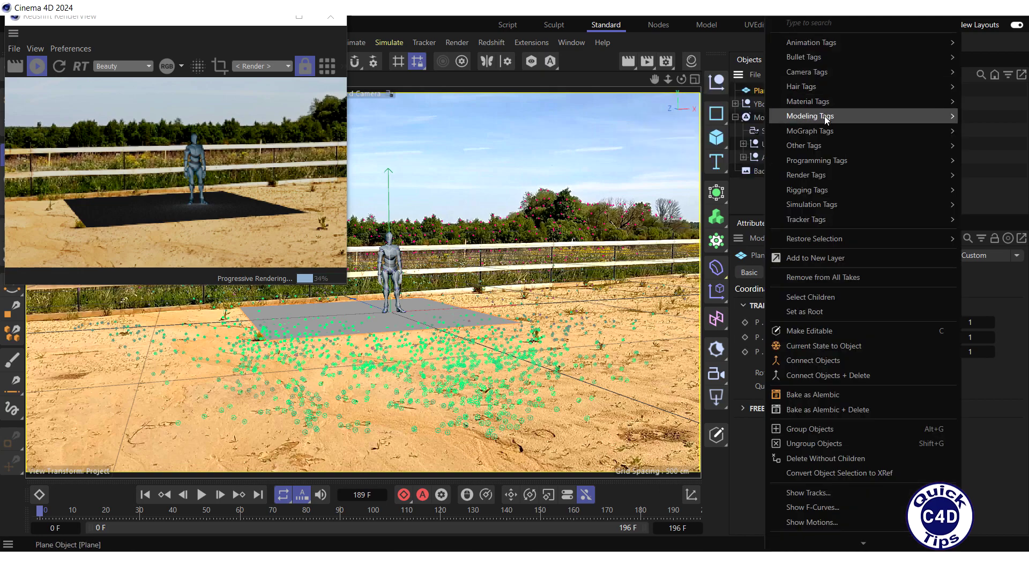
mouse_move(818, 180)
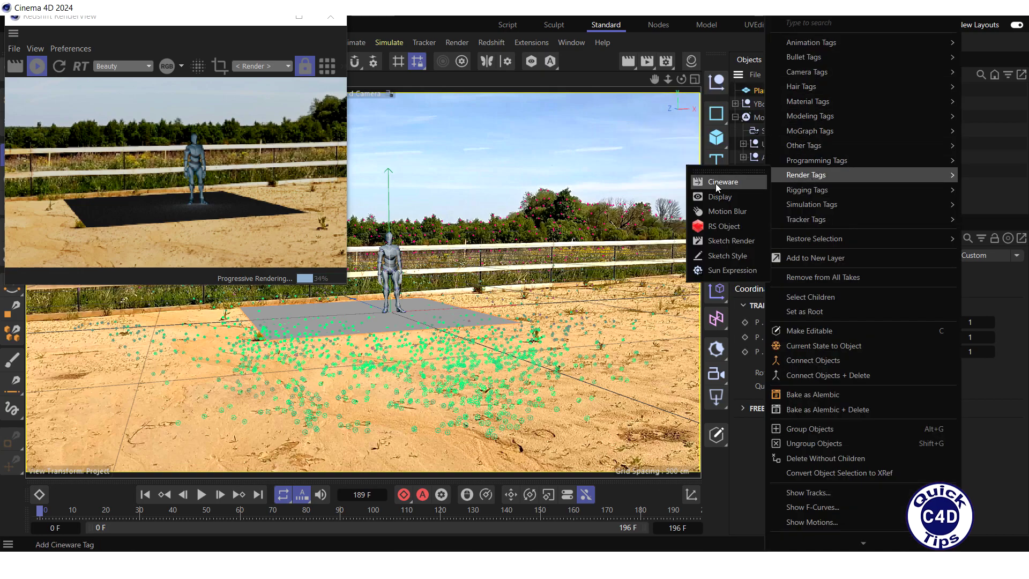
left_click(722, 228)
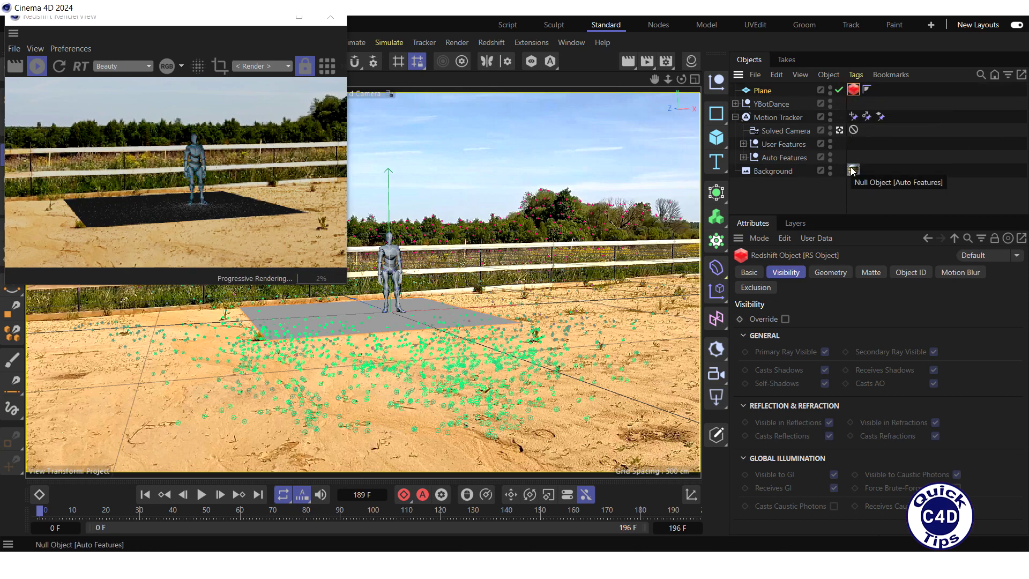
left_click(870, 273)
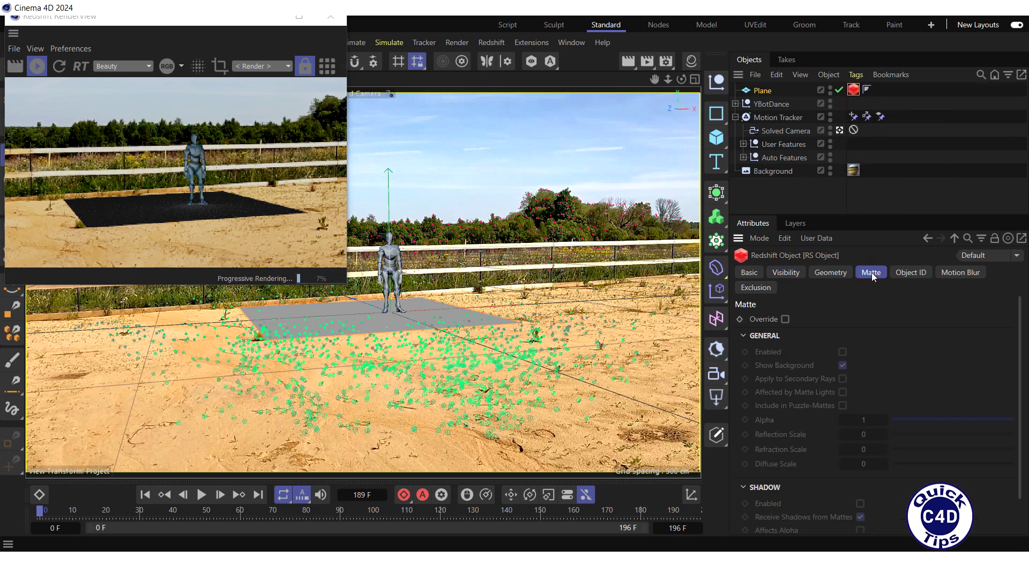
left_click(784, 320)
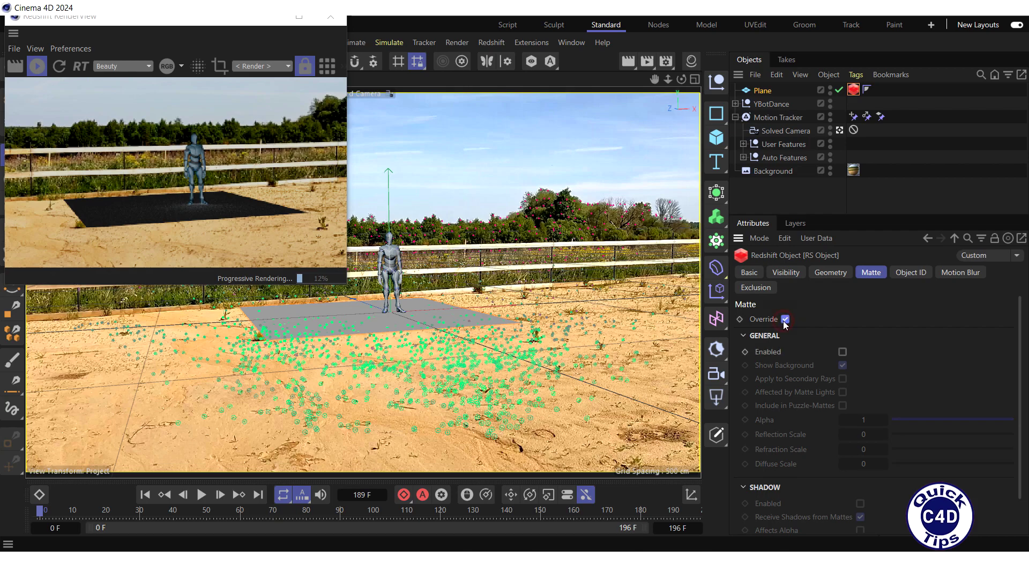
left_click(842, 351)
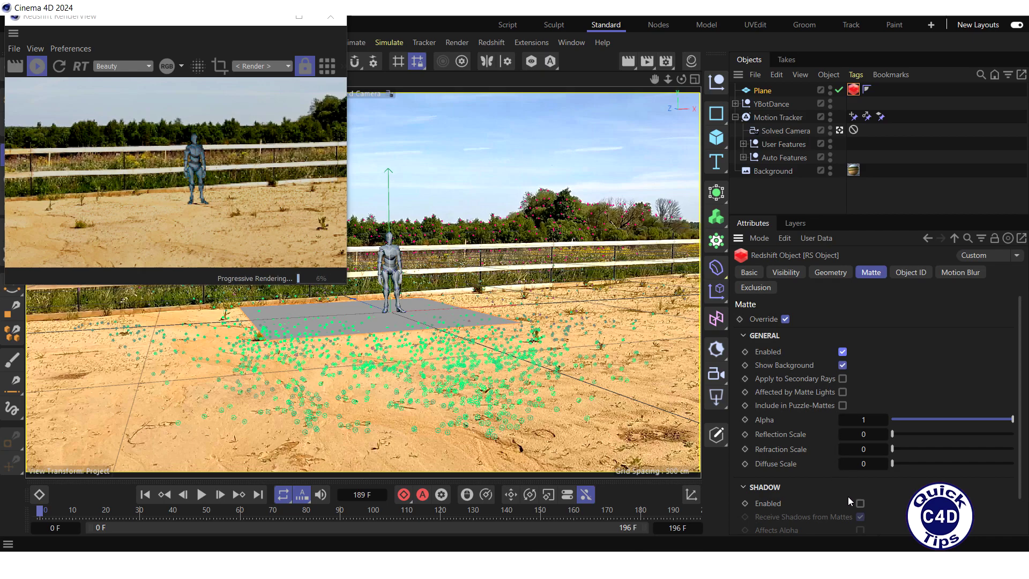
left_click(860, 503)
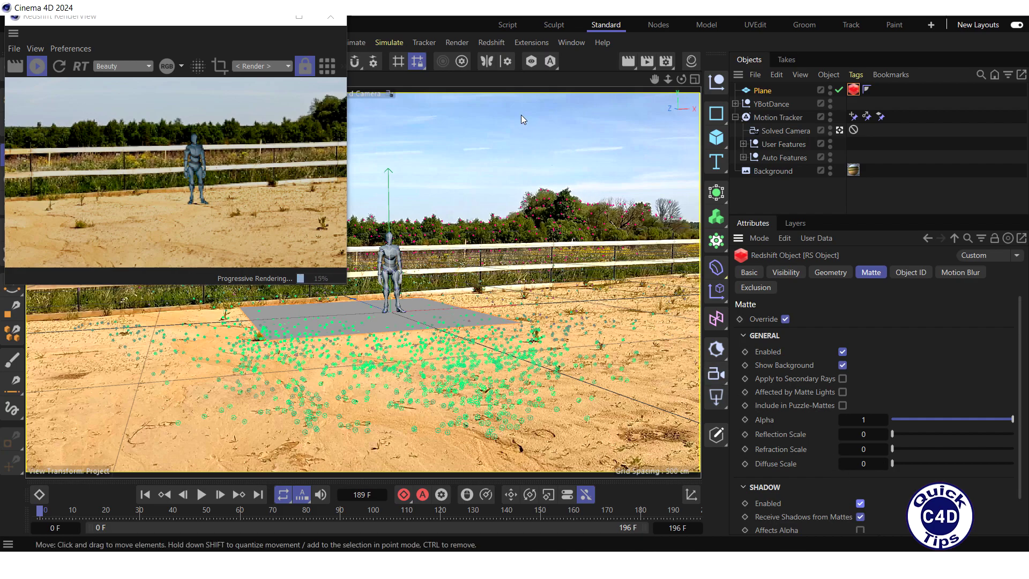
left_click(486, 43)
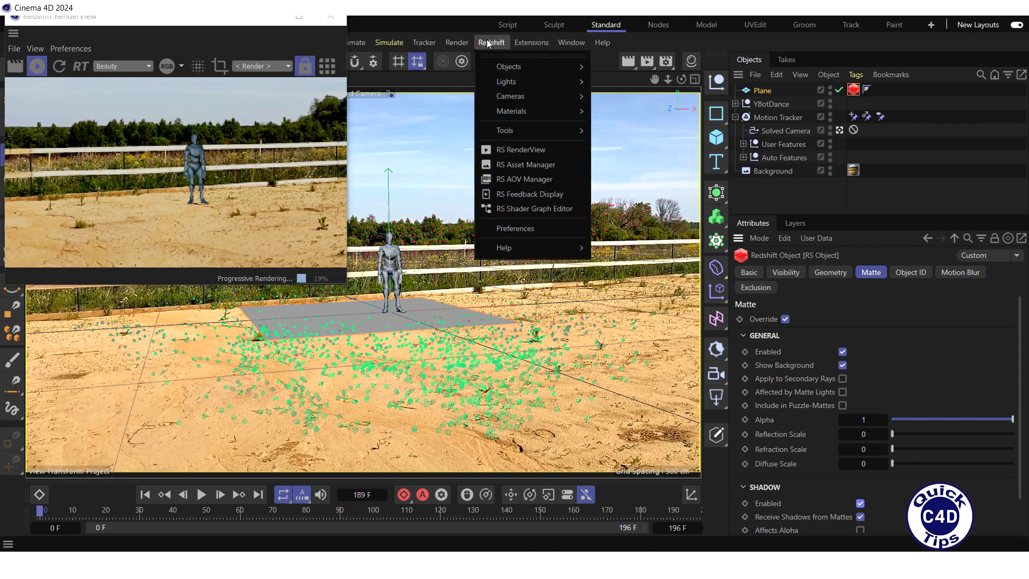
- Add an RS Physical Sun at H -110°, P -125° with 0.2 shadow transparency
mouse_move(512, 83)
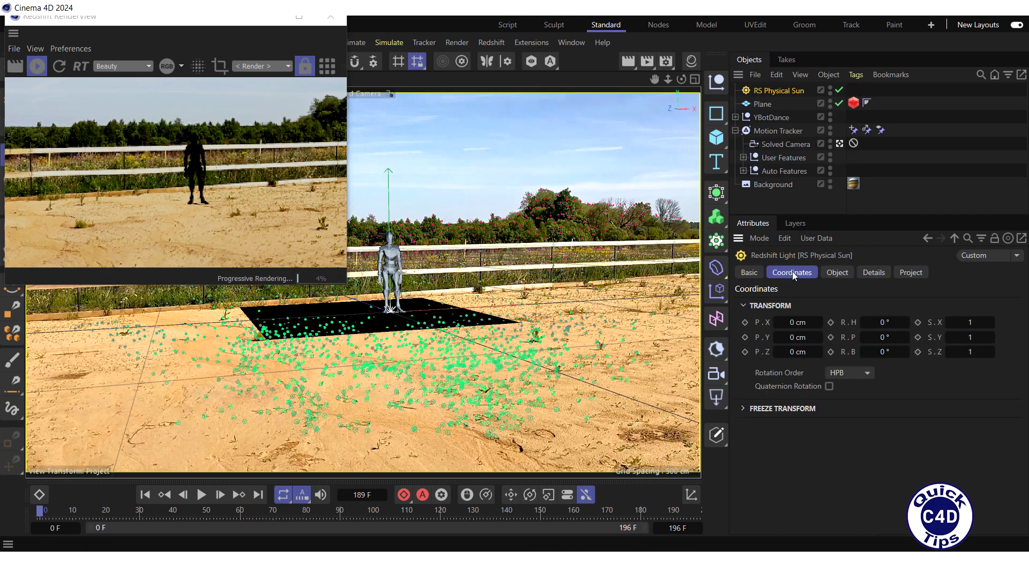
left_click_drag(886, 322, 820, 337)
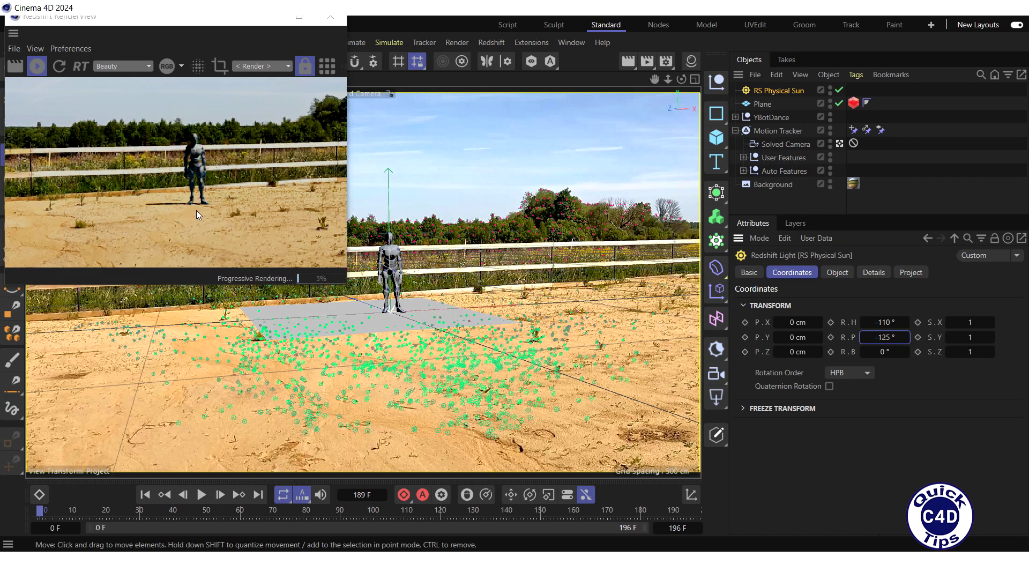
left_click(875, 273)
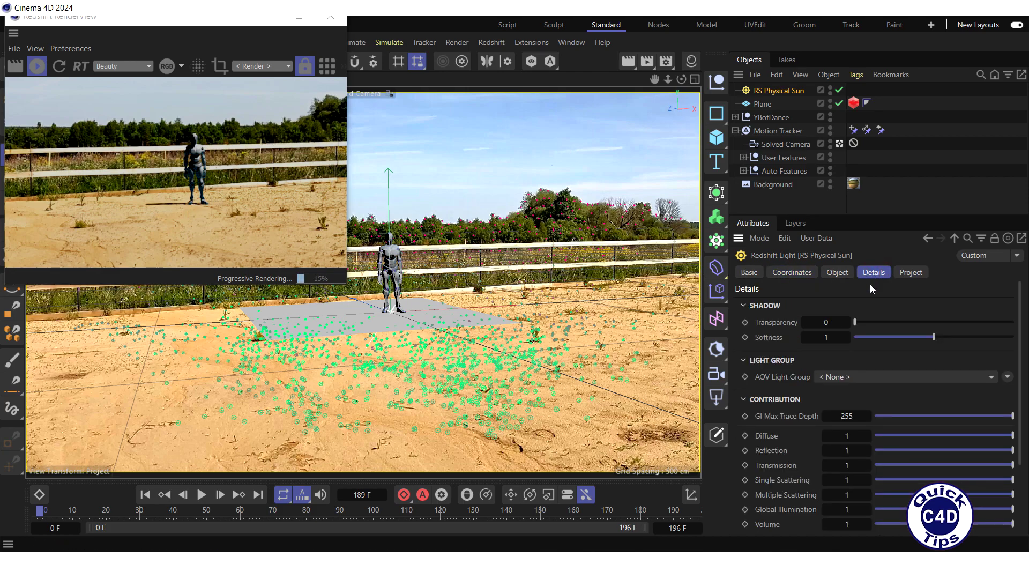
left_click_drag(857, 321, 885, 322)
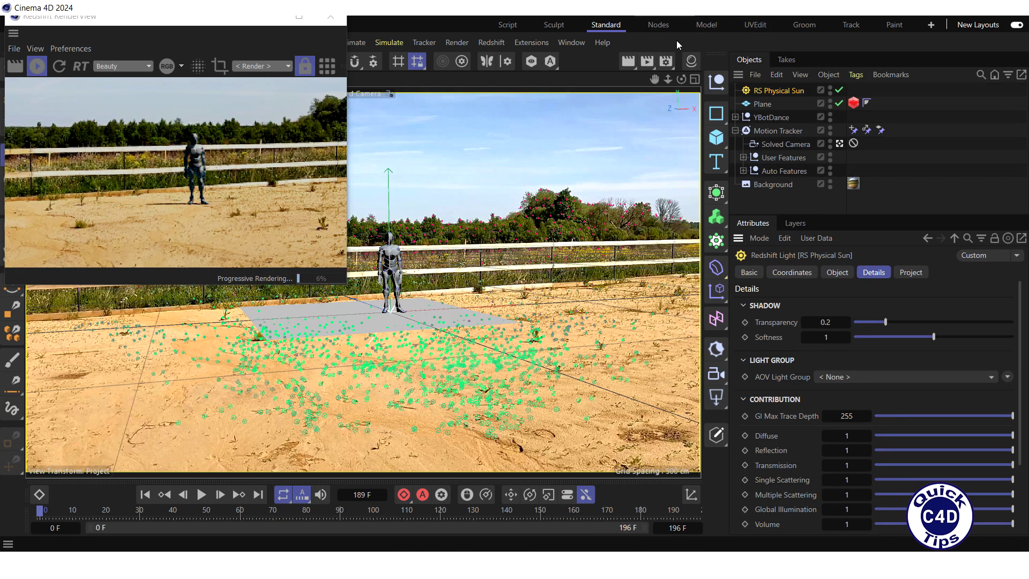
left_click(666, 60)
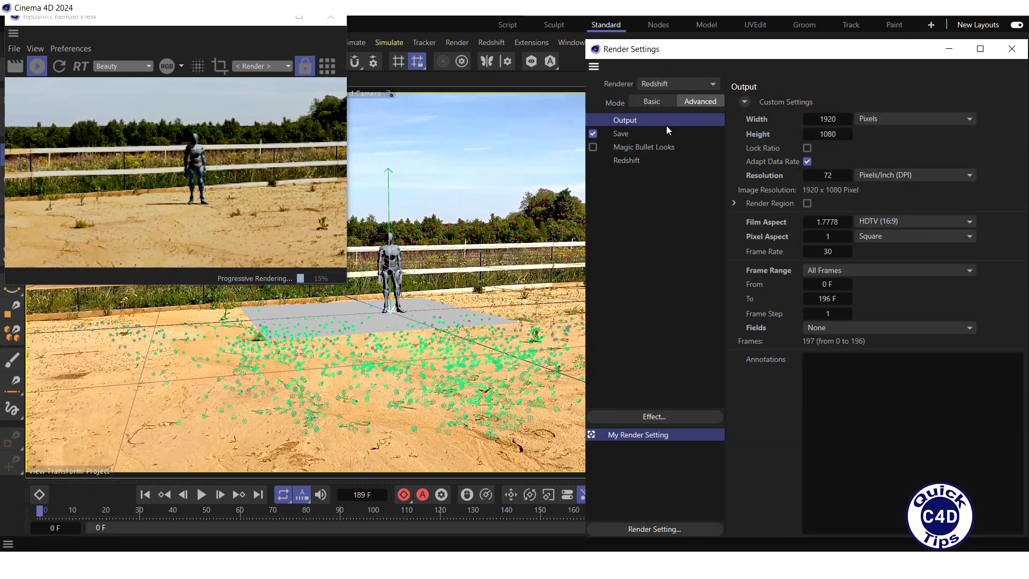
- Change the output Fields option from None to Even First
left_click(840, 331)
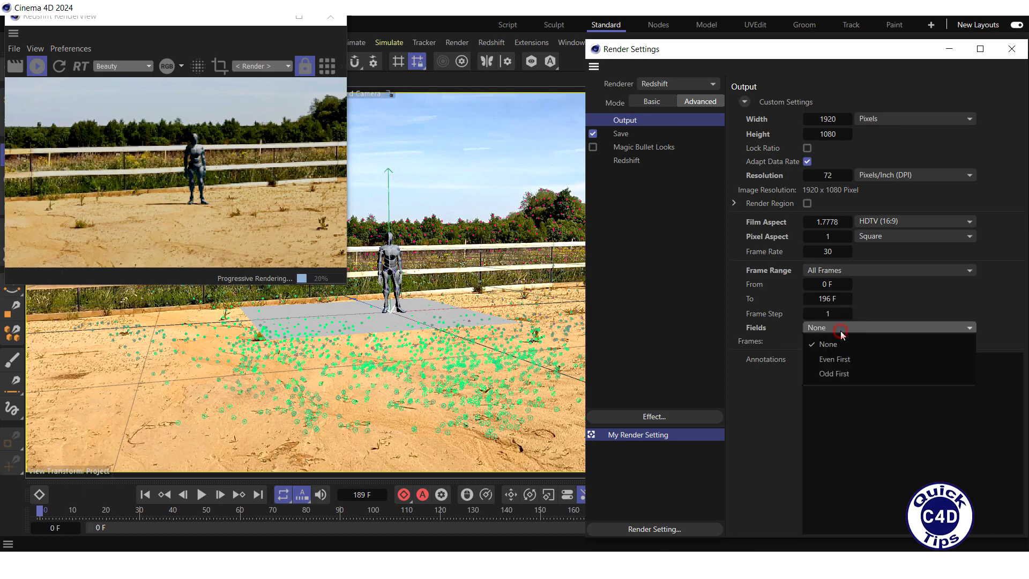
left_click(843, 361)
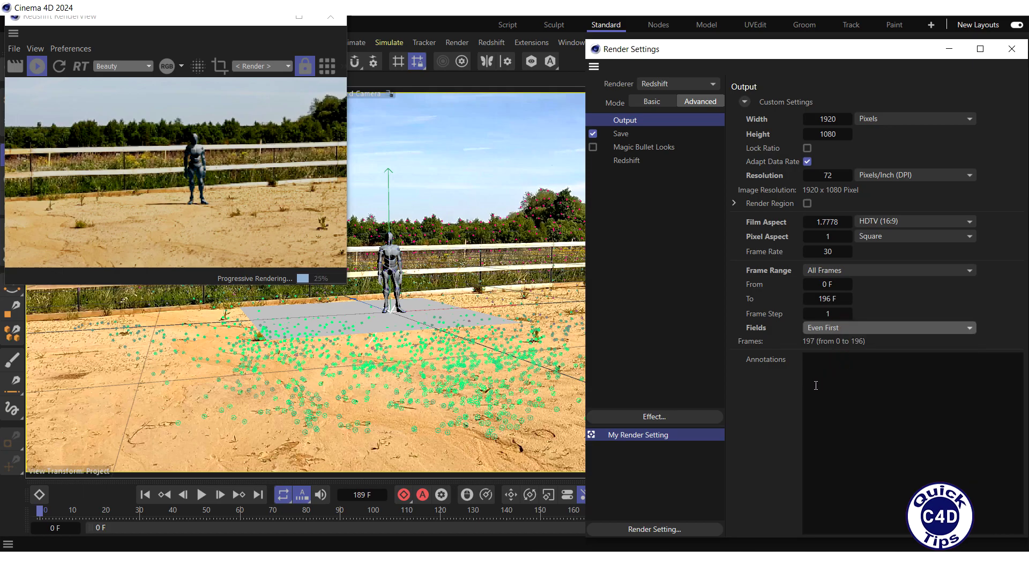